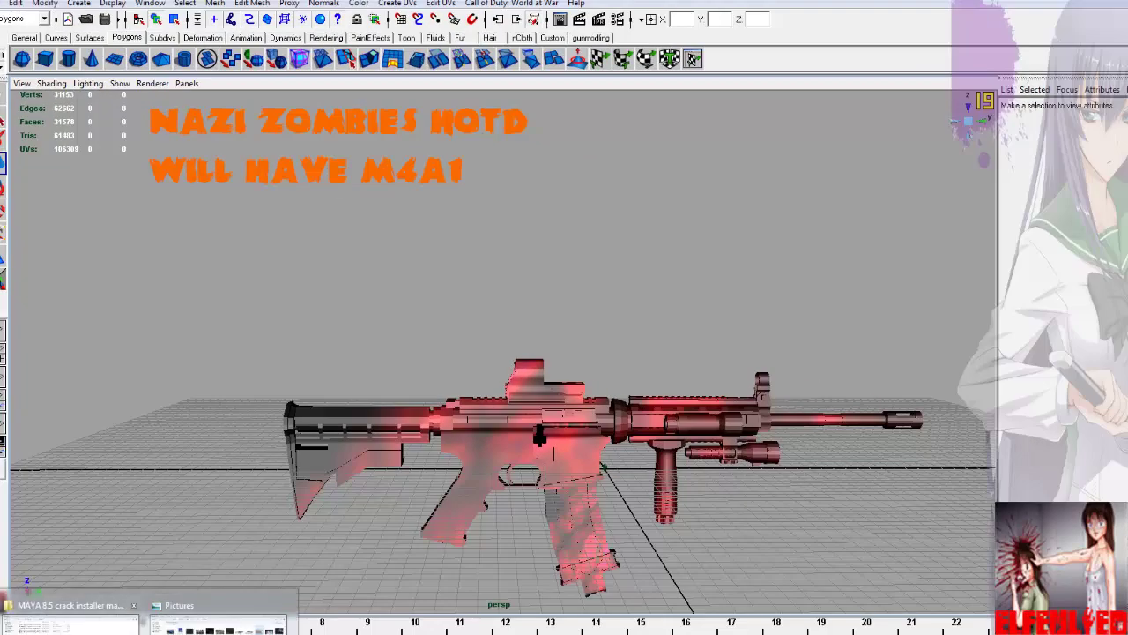
Run the MAYA 8.5 installer application from the SetupFiles folder and continue past the welcome page
left_click(111, 620)
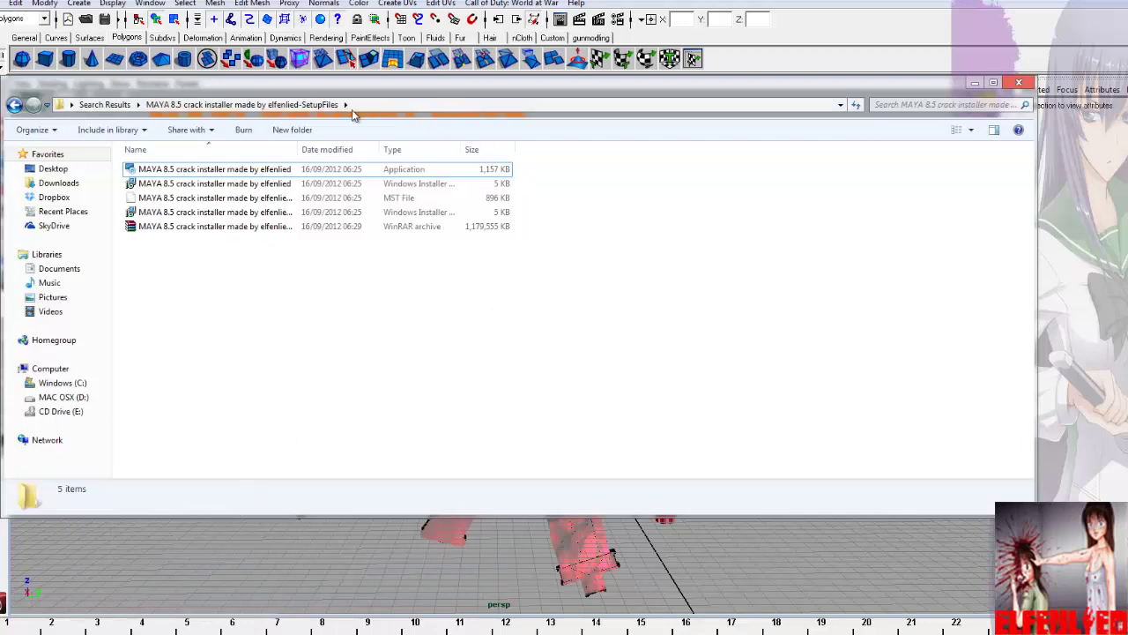
left_click_drag(357, 94, 447, 136)
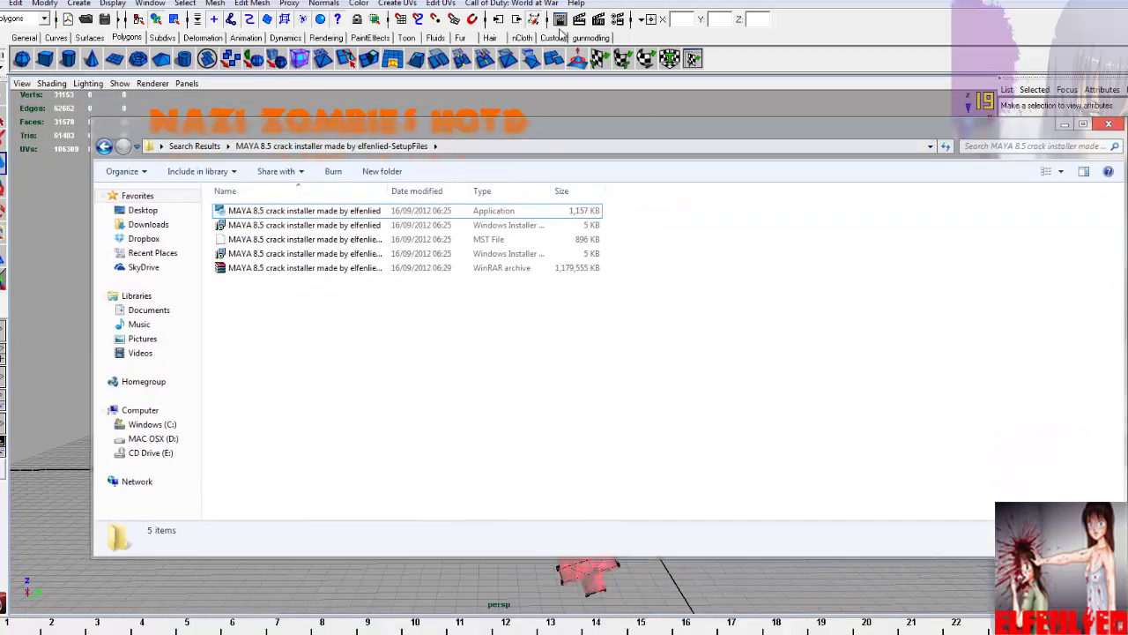
left_click(293, 272)
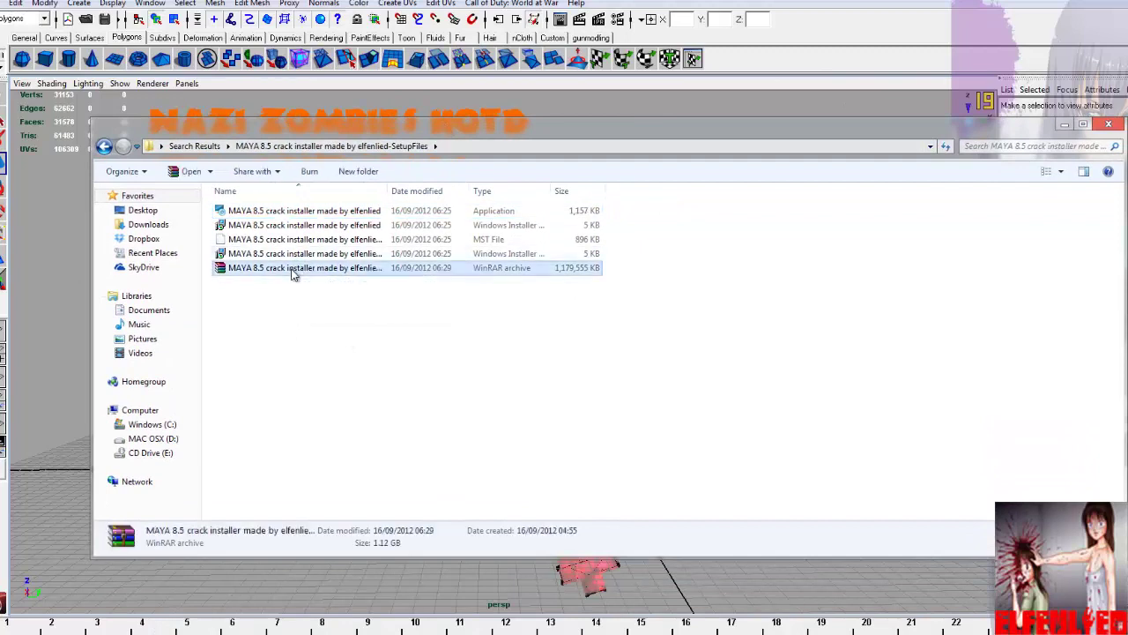
left_click(356, 287)
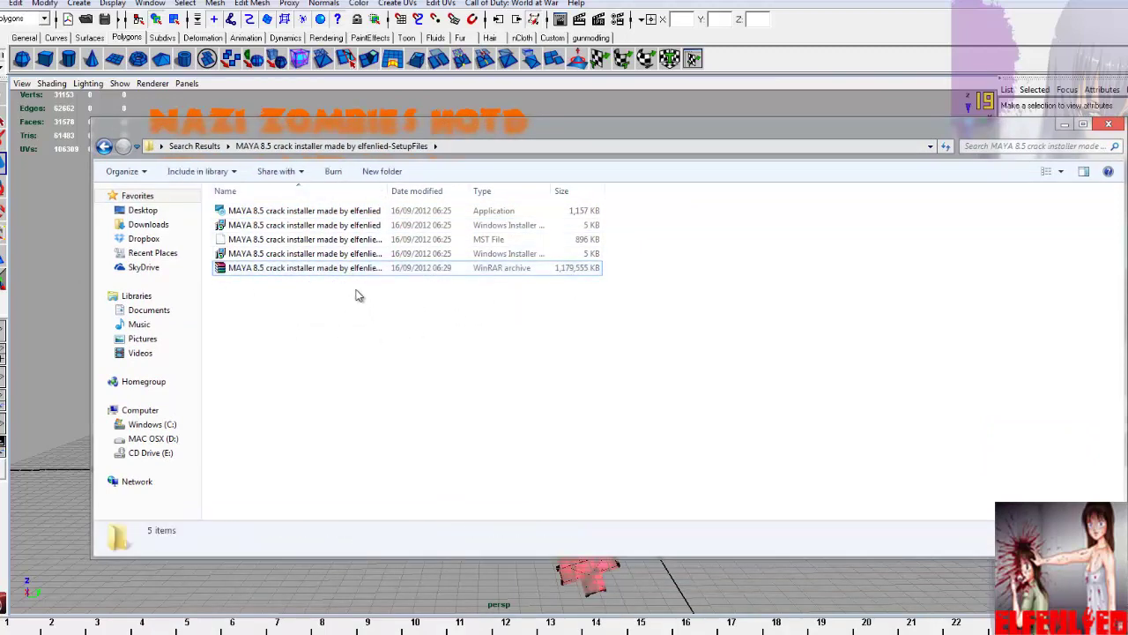
left_click(341, 212)
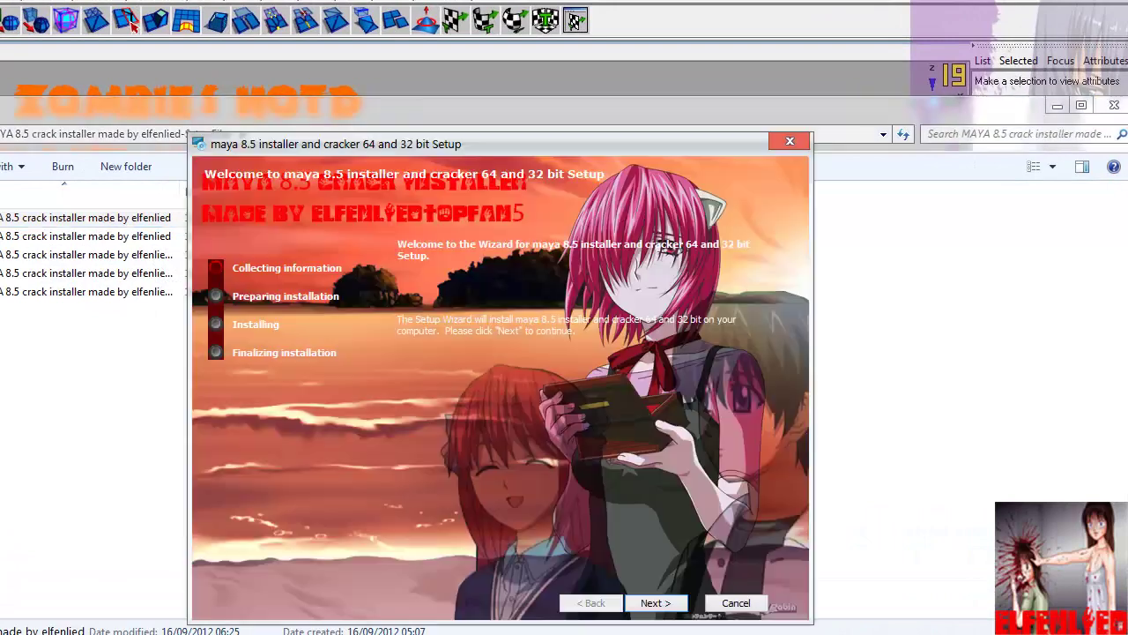
left_click_drag(499, 147, 448, 71)
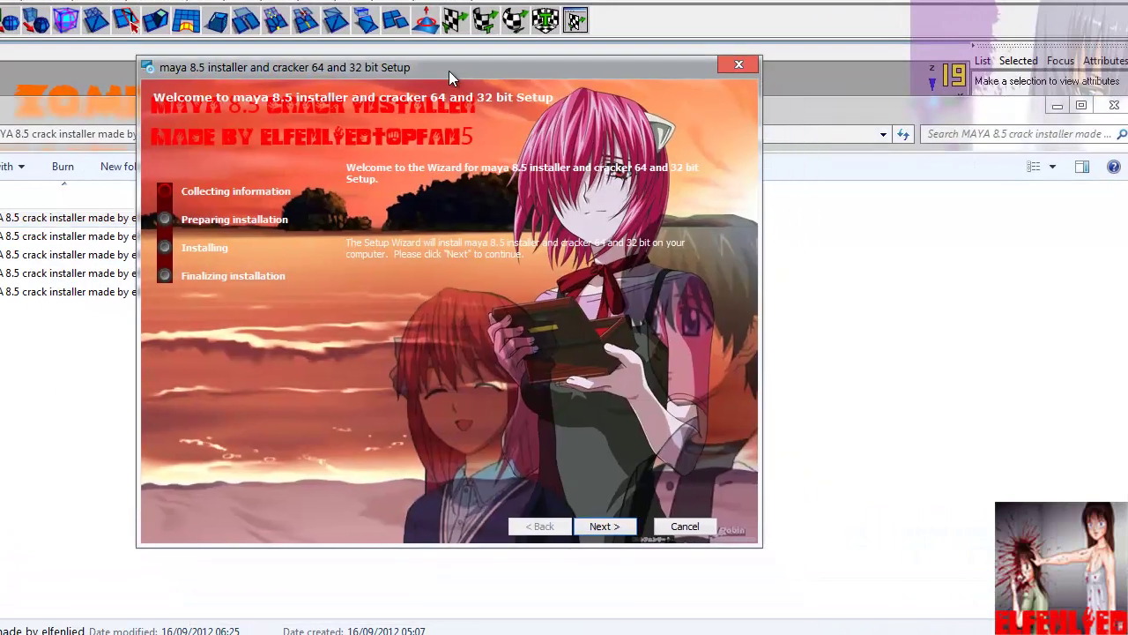
left_click(605, 526)
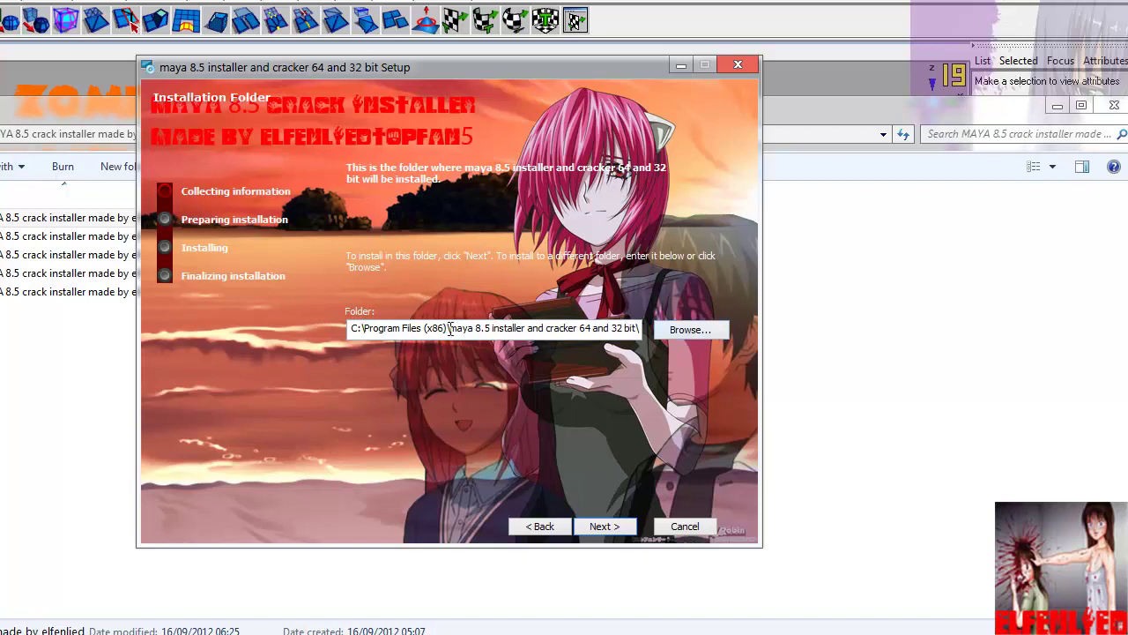
Browse for a different installation folder, look inside Activision, and go up to the root of Windows (C:)
left_click_drag(447, 330, 369, 331)
left_click(689, 332)
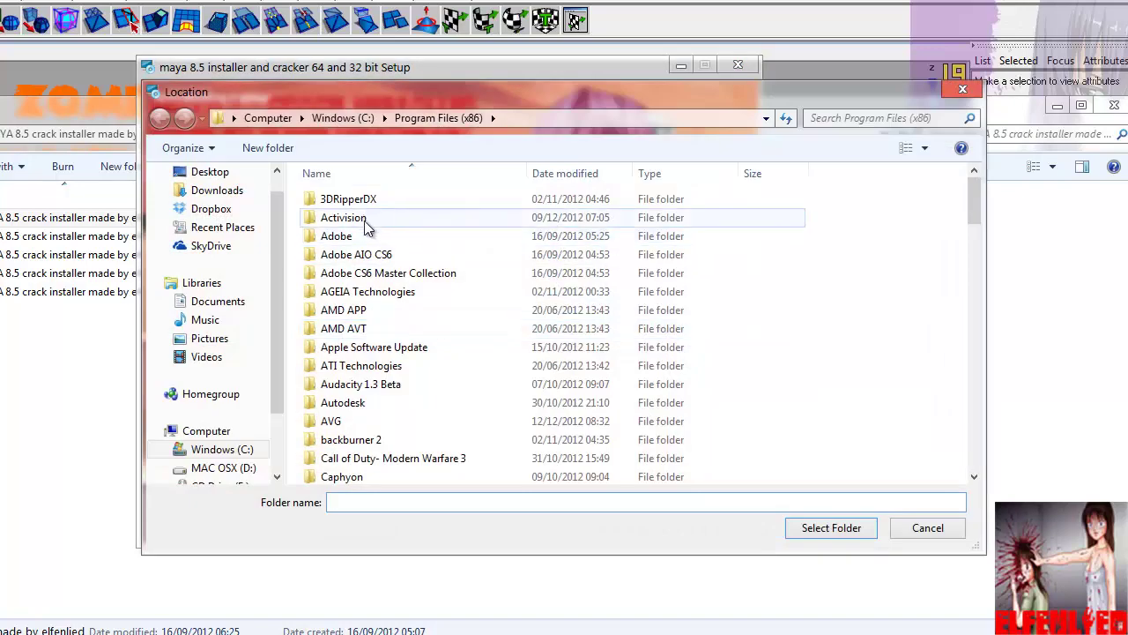
double_click(354, 219)
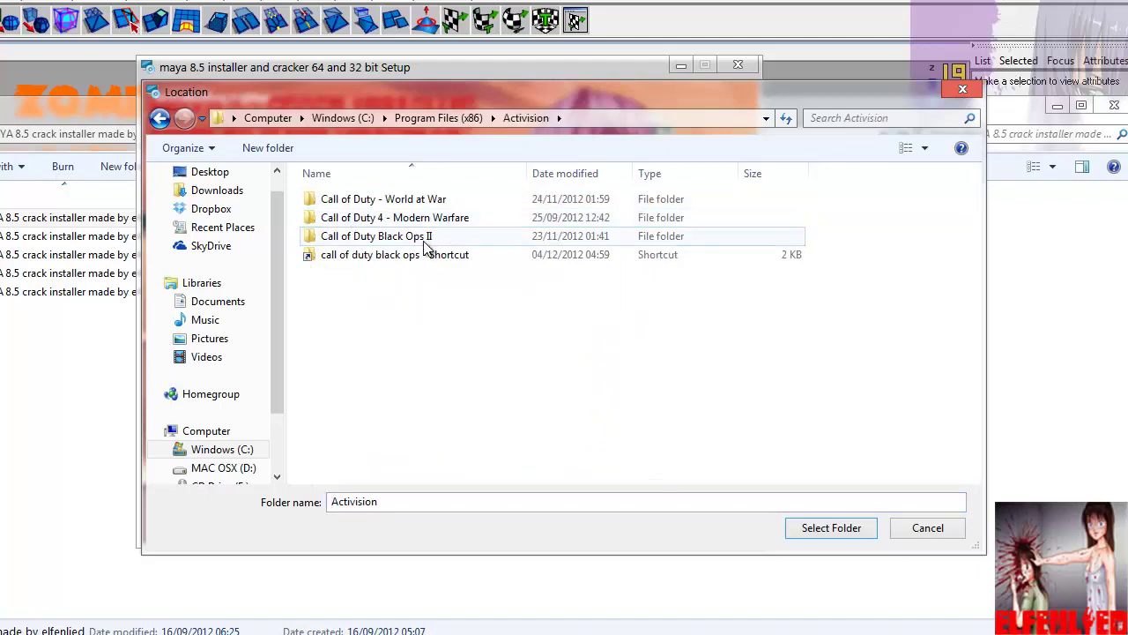
left_click(163, 119)
scroll(440, 245, "down", 1)
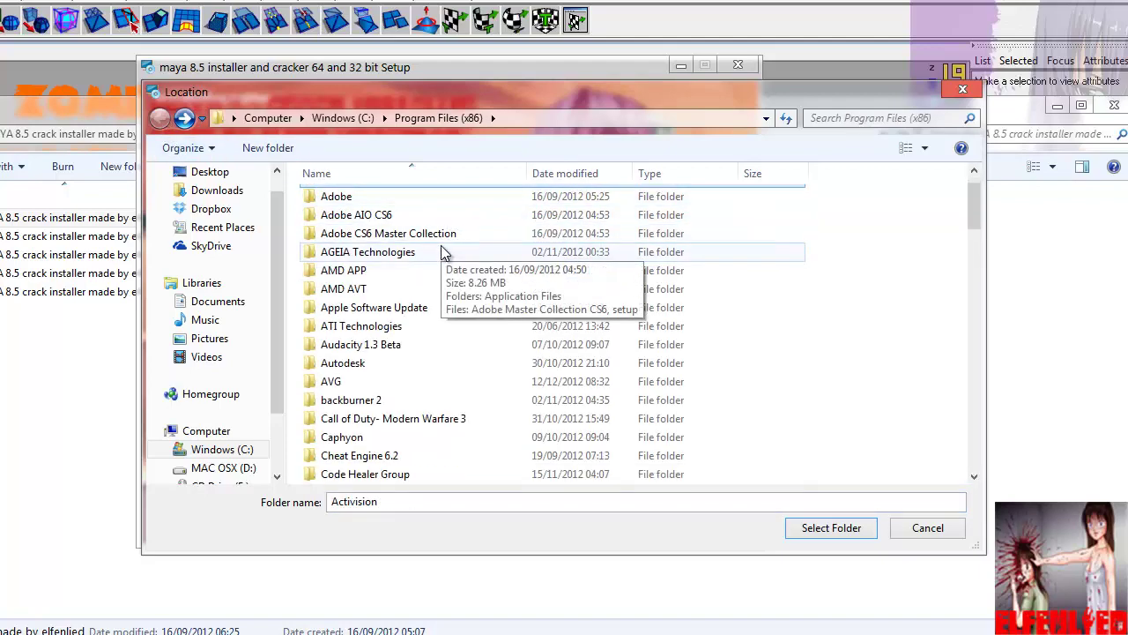
left_click(334, 118)
scroll(496, 311, "down", 1)
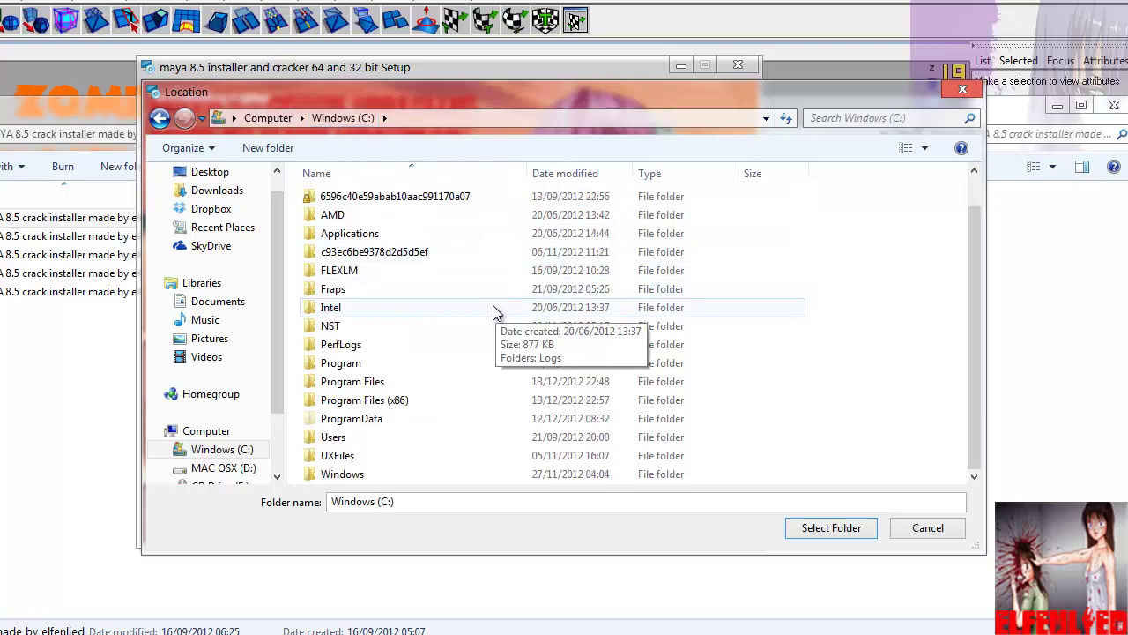
Delete the FLEXLM folder from the root of Windows (C:)
left_click(403, 274)
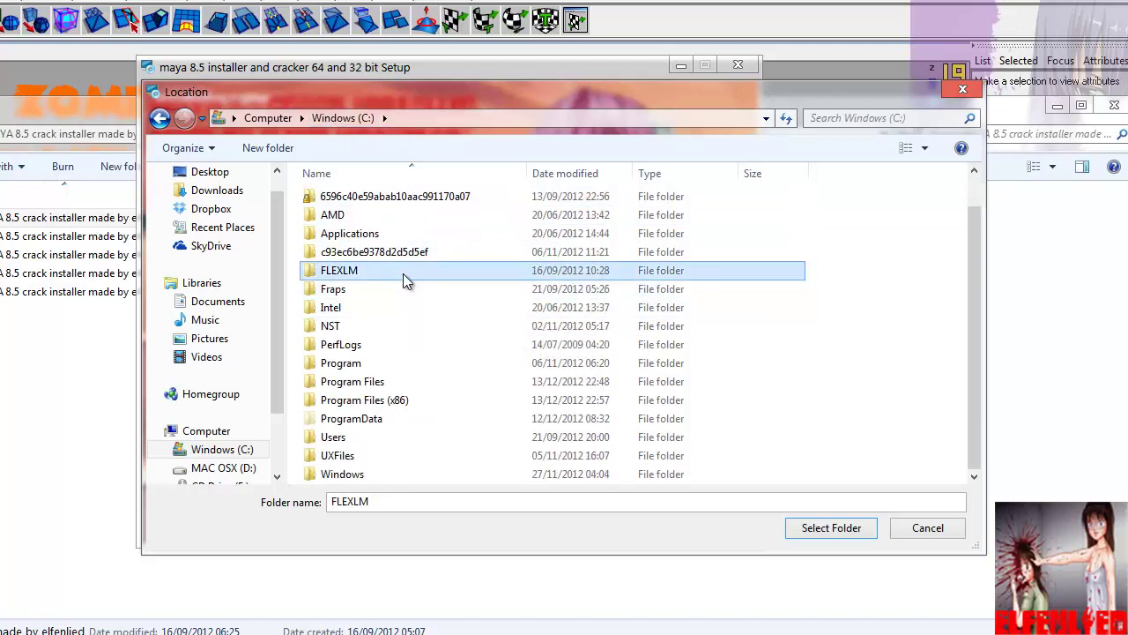
key("Delete")
left_click(567, 453)
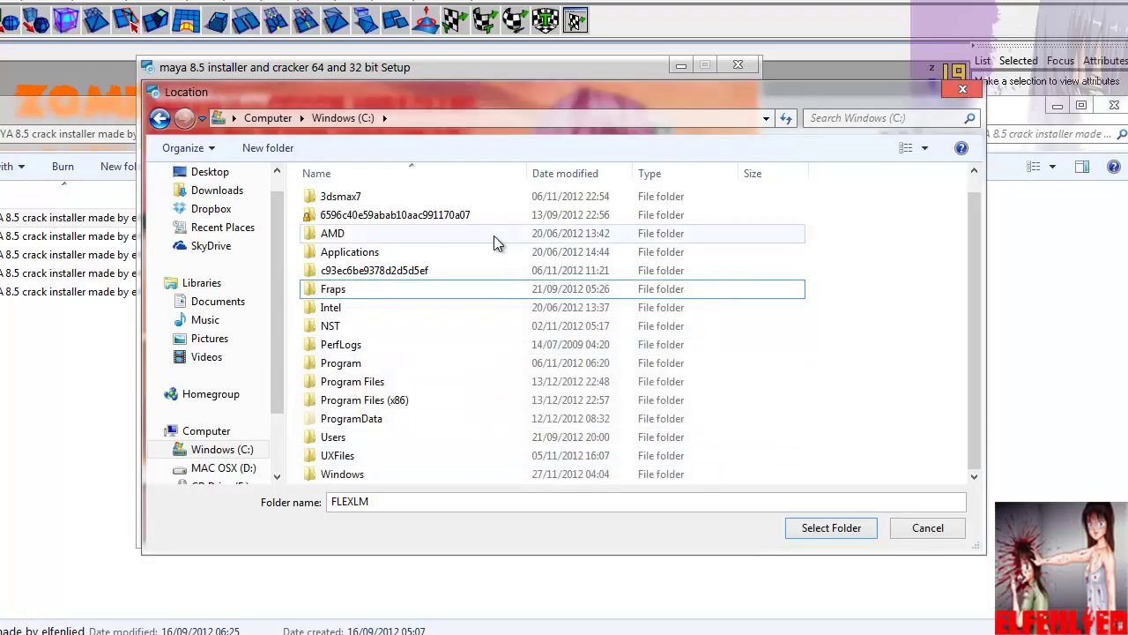
Choose C:\Program Files as the installation folder and start the installation
left_click(381, 381)
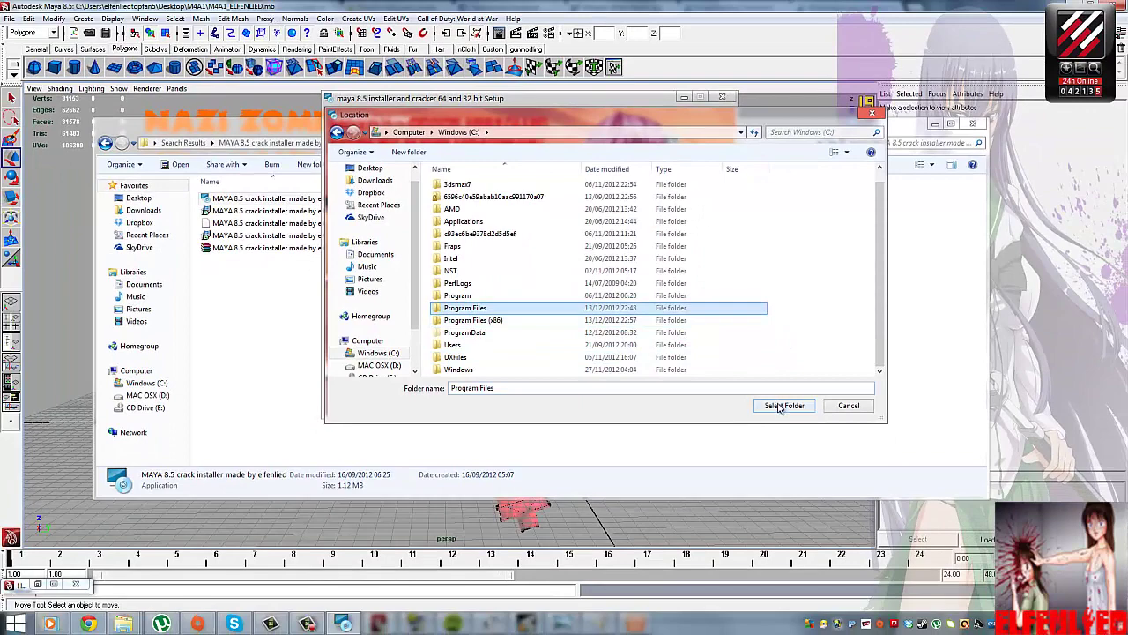
left_click(804, 457)
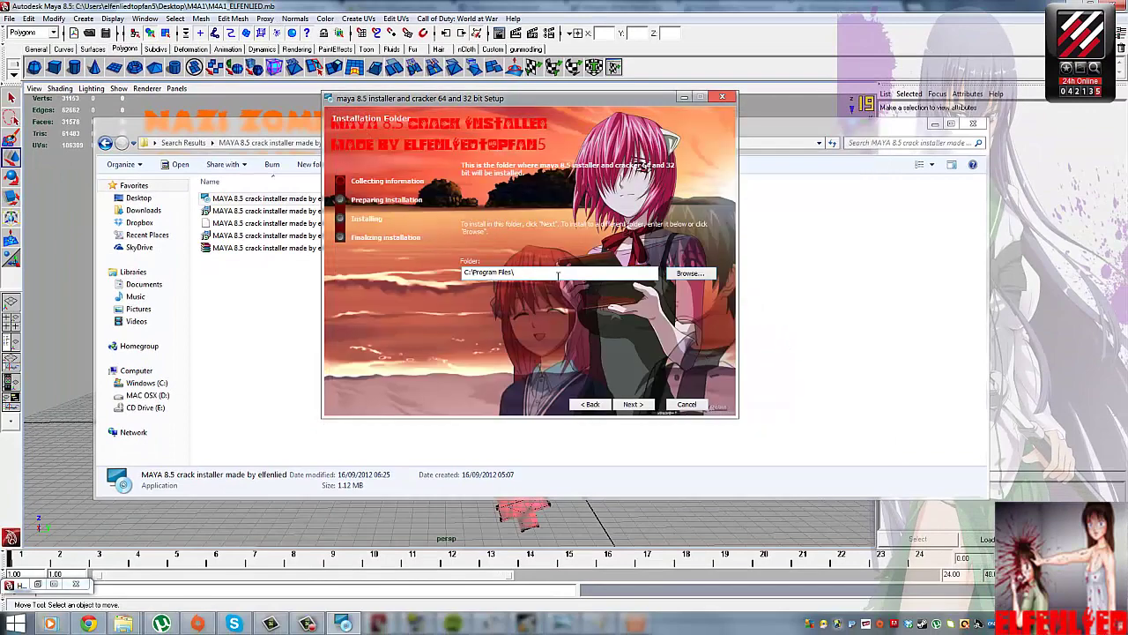
left_click_drag(562, 273, 439, 342)
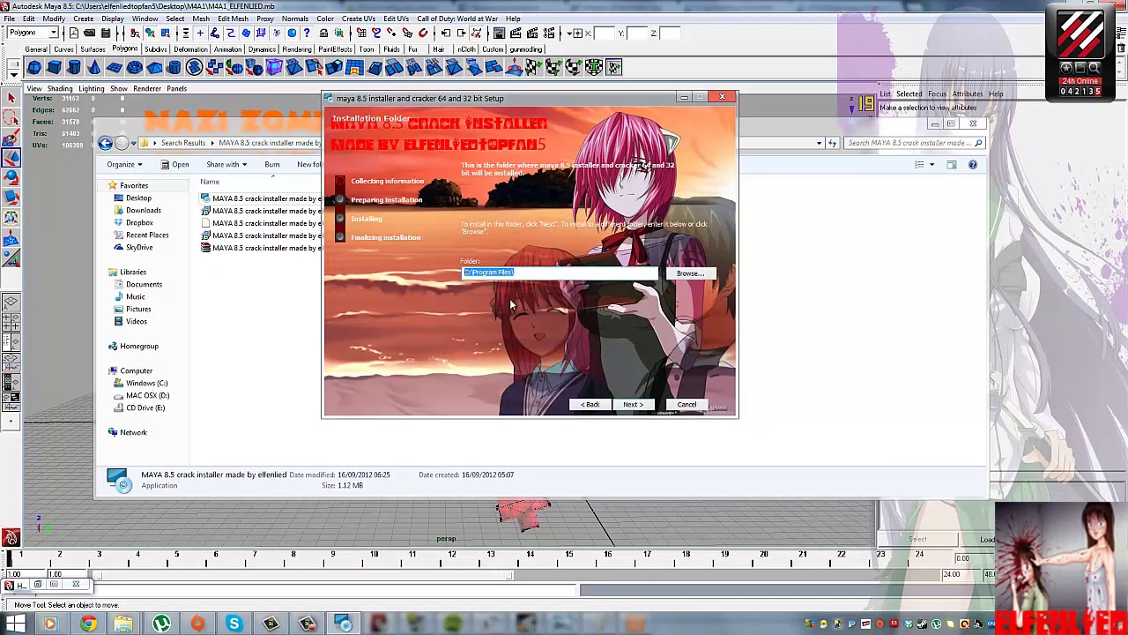
left_click(571, 272)
left_click(631, 404)
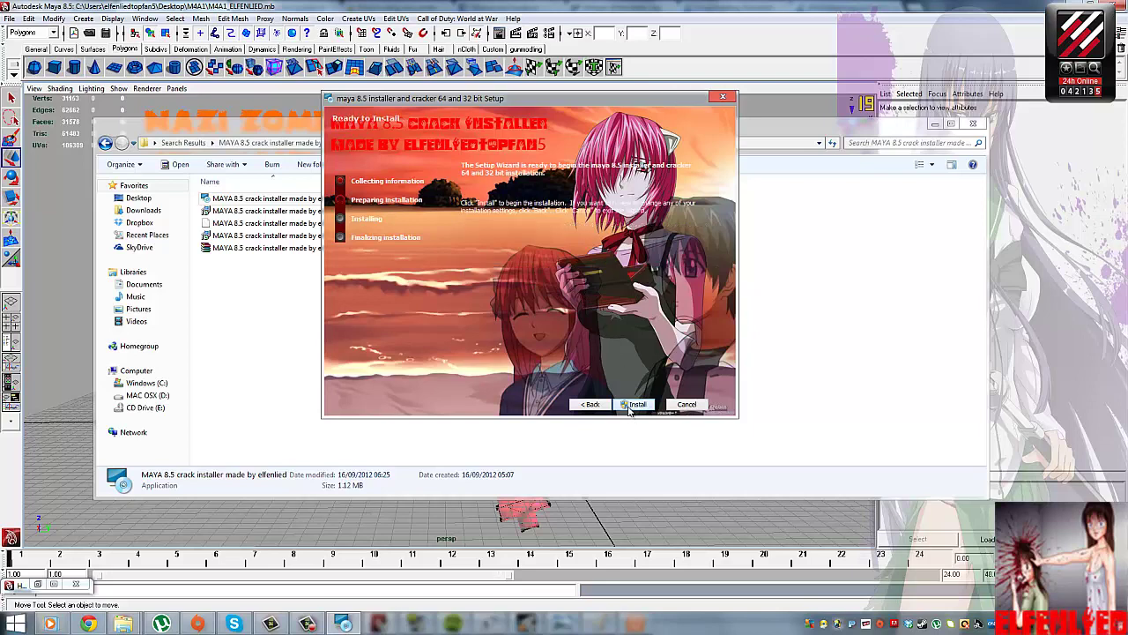
left_click(635, 405)
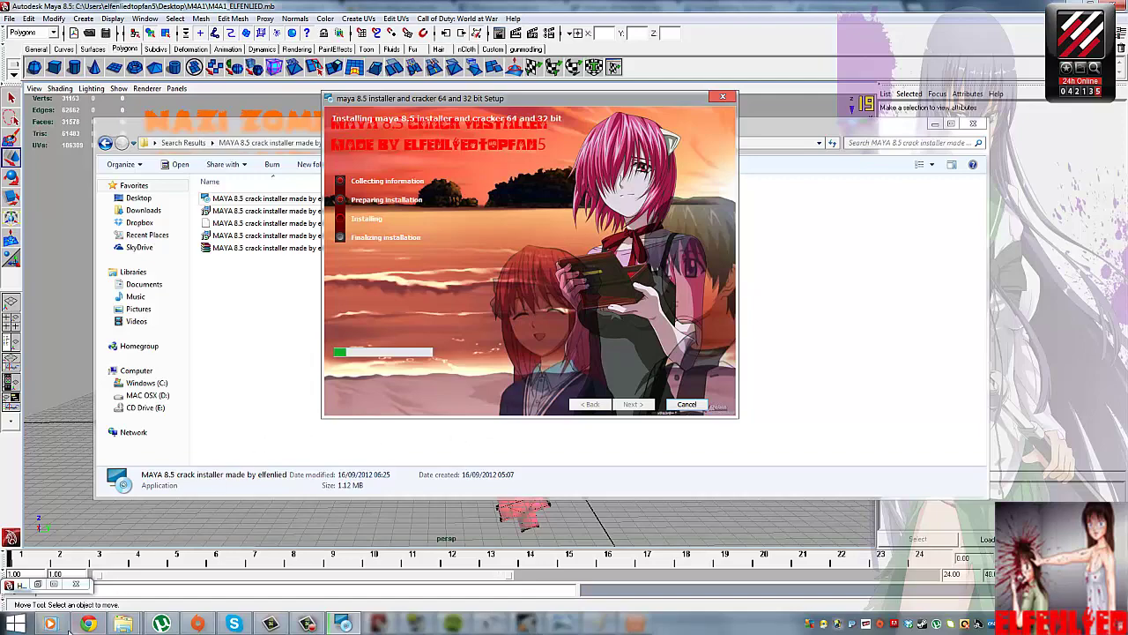
Switch to Windows Media Player, play the track 115 from the music library at a lower volume, and pause it
left_click(77, 622)
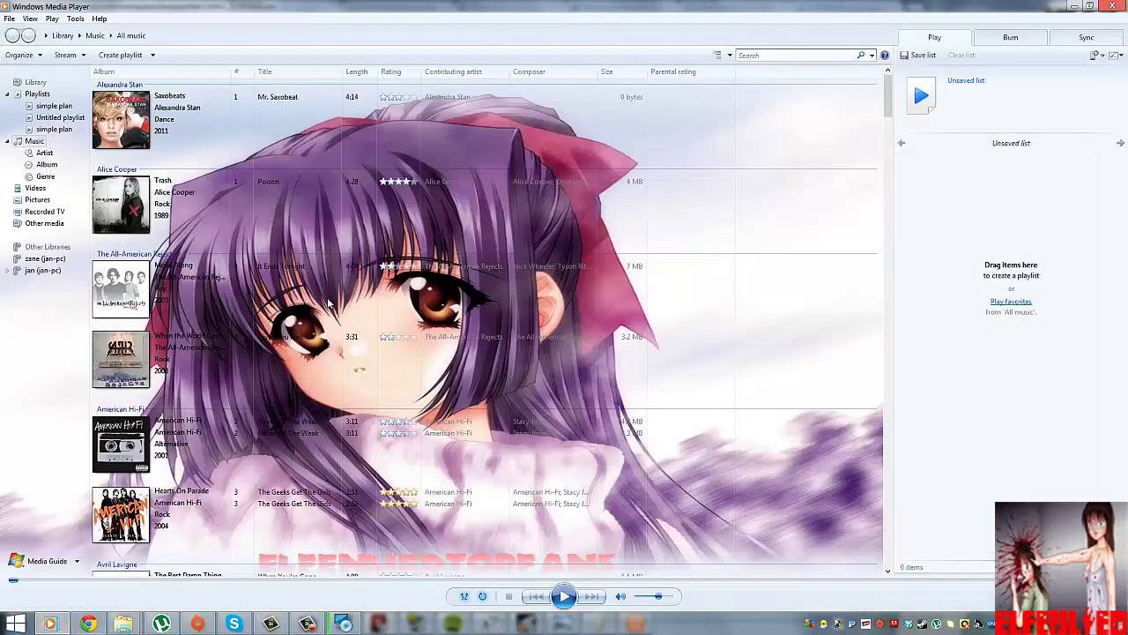
scroll(339, 308, "down", 4)
scroll(339, 309, "down", 5)
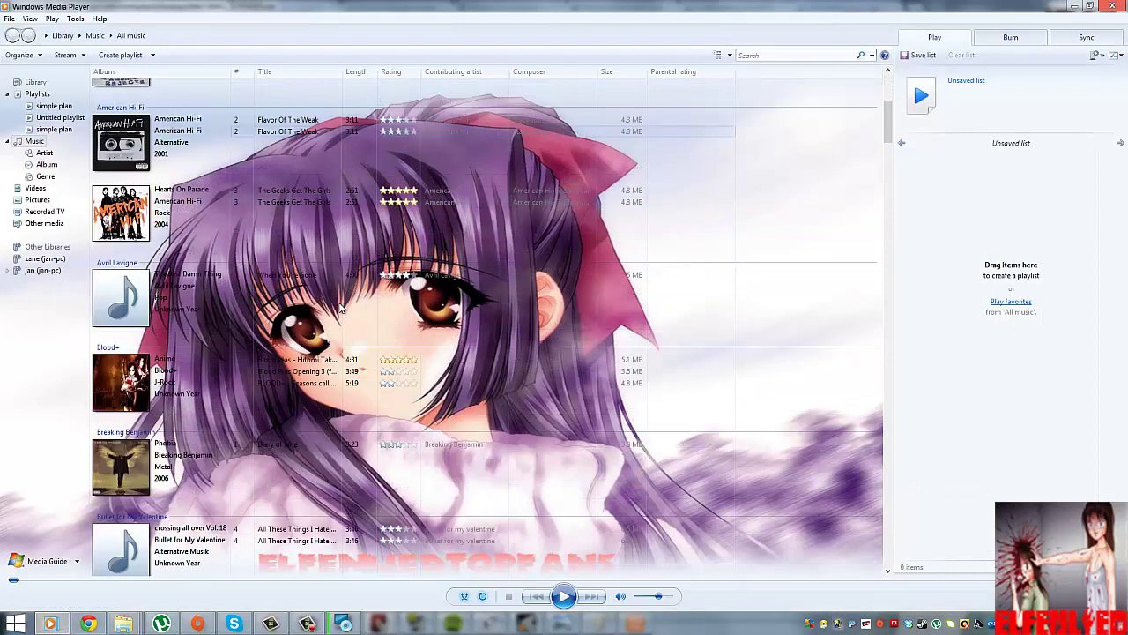
scroll(339, 308, "down", 4)
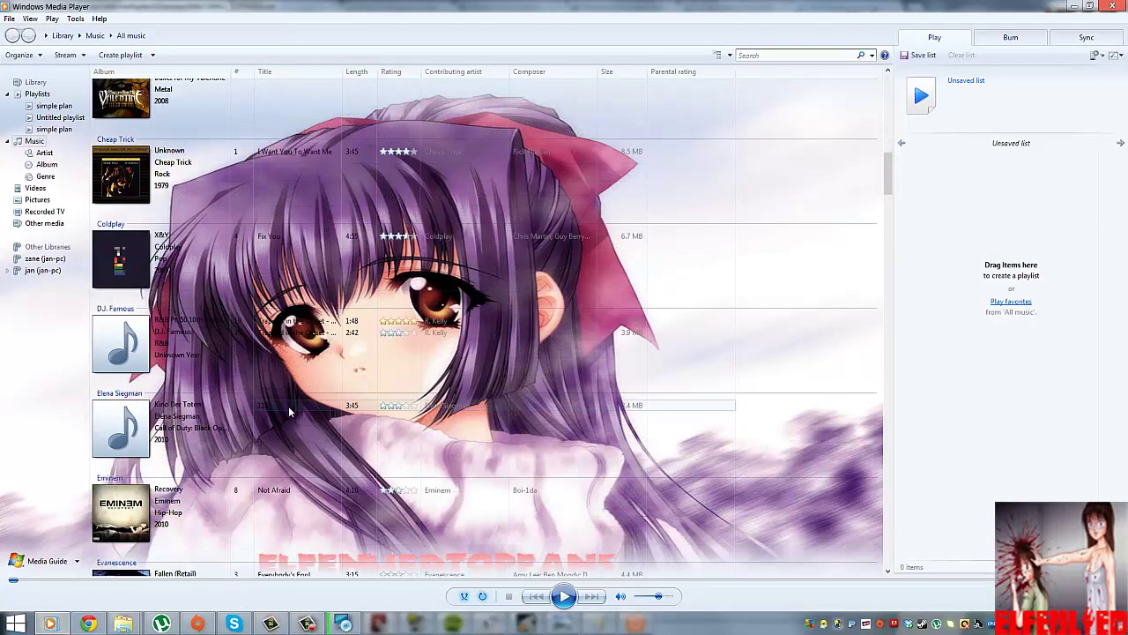
double_click(288, 406)
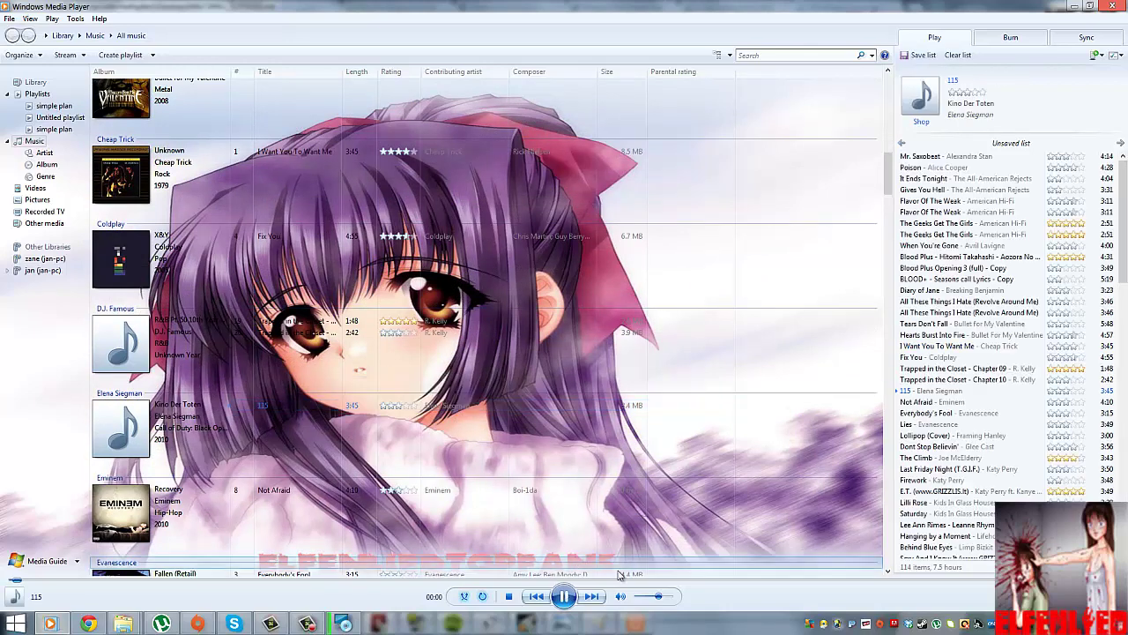
left_click_drag(657, 595, 652, 601)
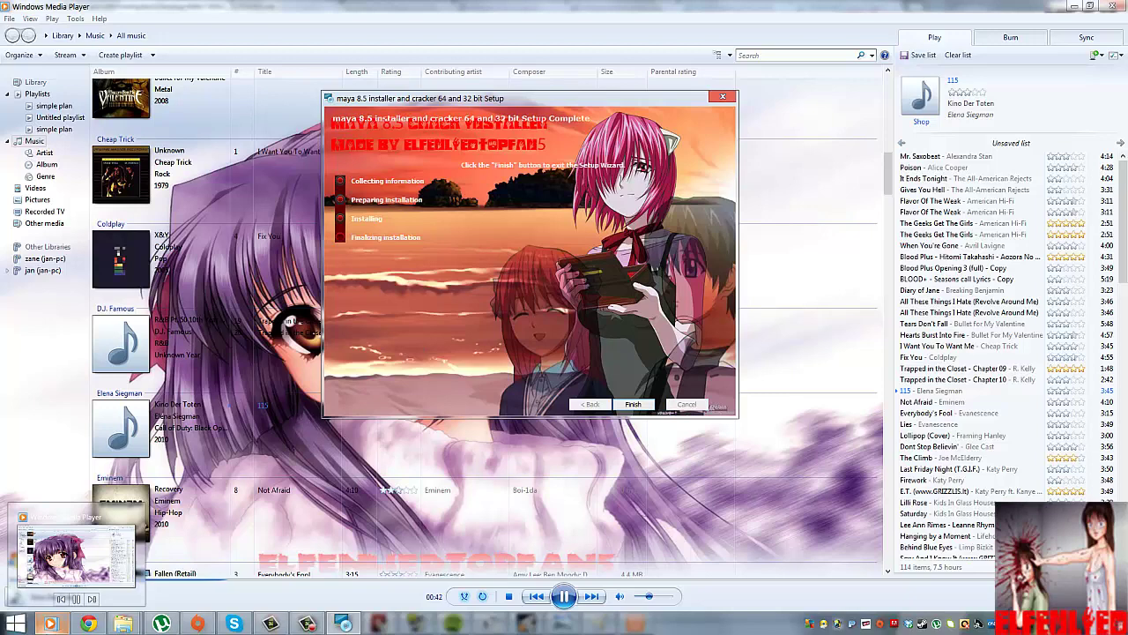
left_click(565, 596)
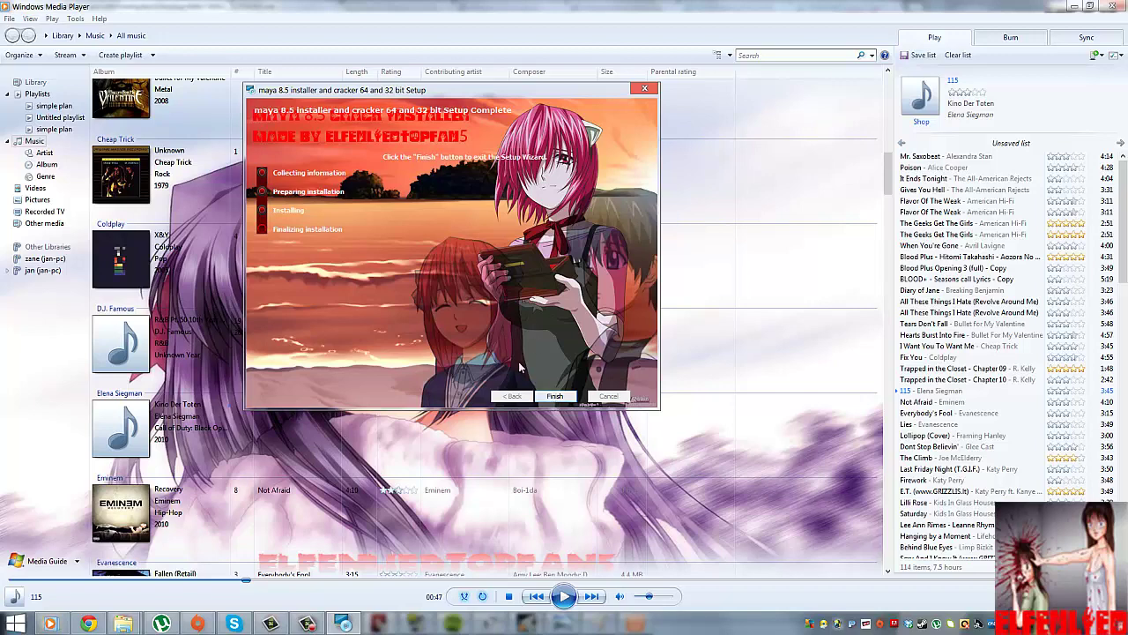
Finish the setup wizard and minimize the media player and SetupFiles folder windows
left_click(554, 397)
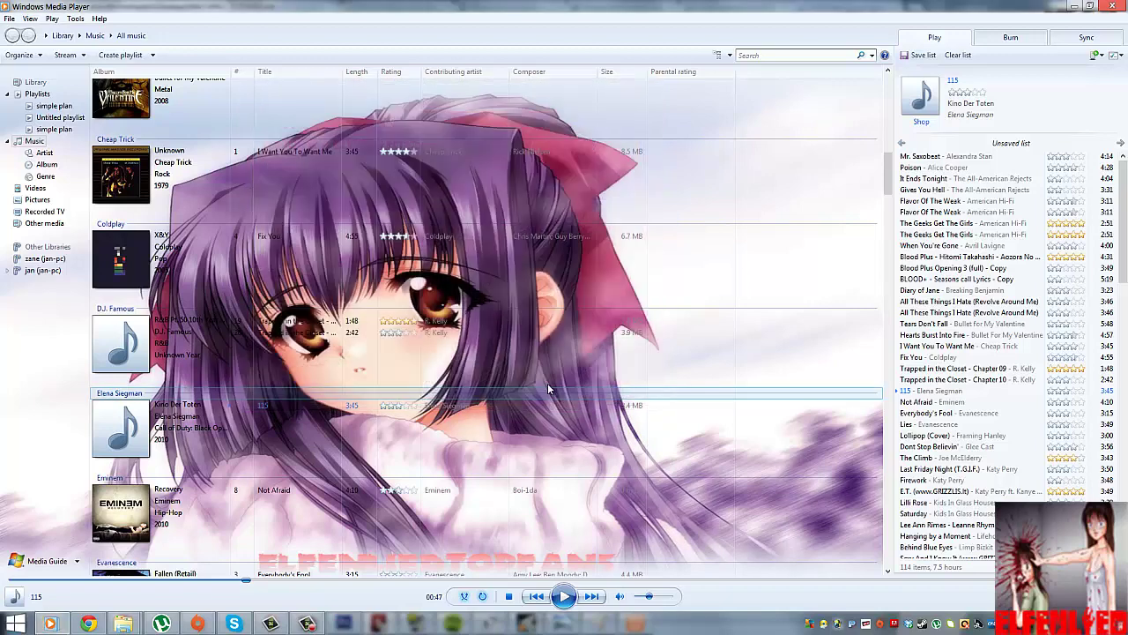
left_click(1075, 6)
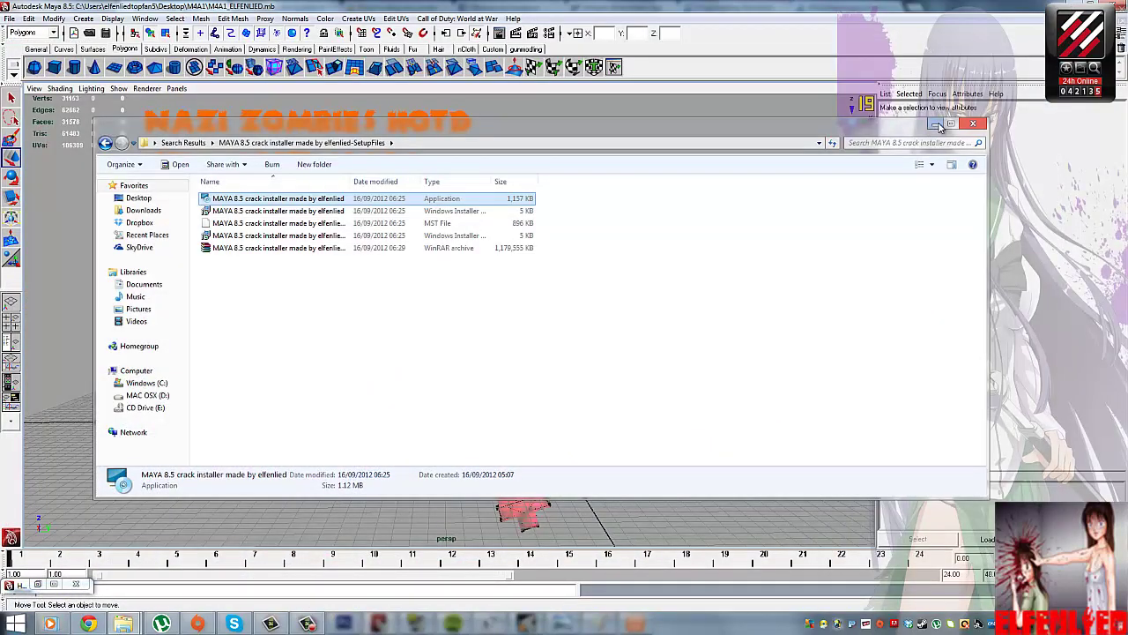
left_click(936, 124)
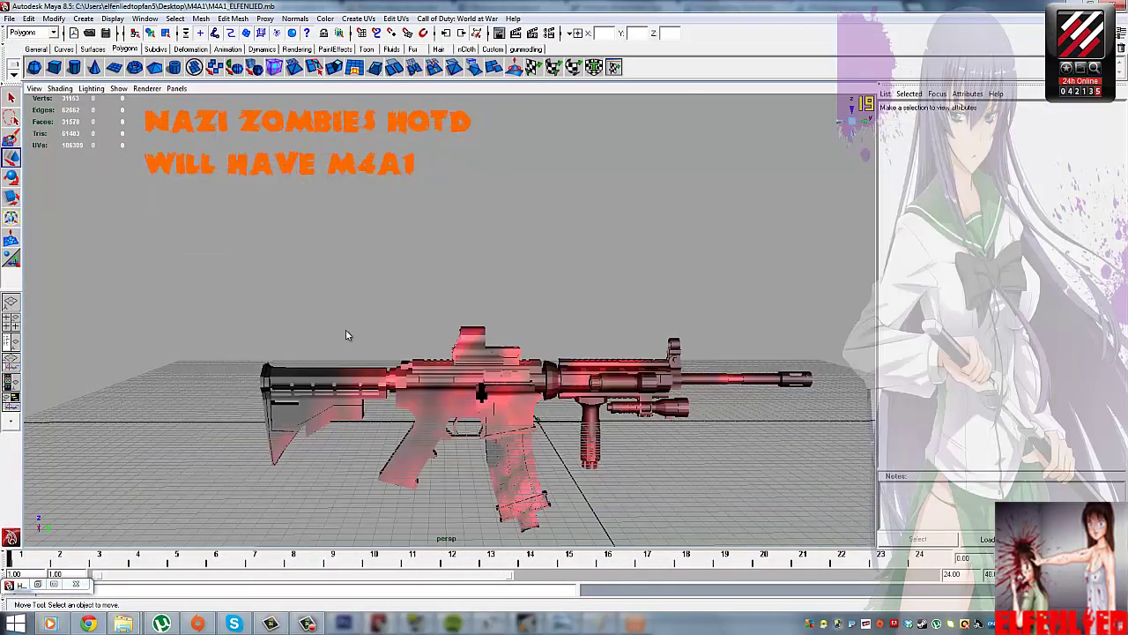
Show the desktop icons and dismiss the color scheme notification
right_click(445, 305)
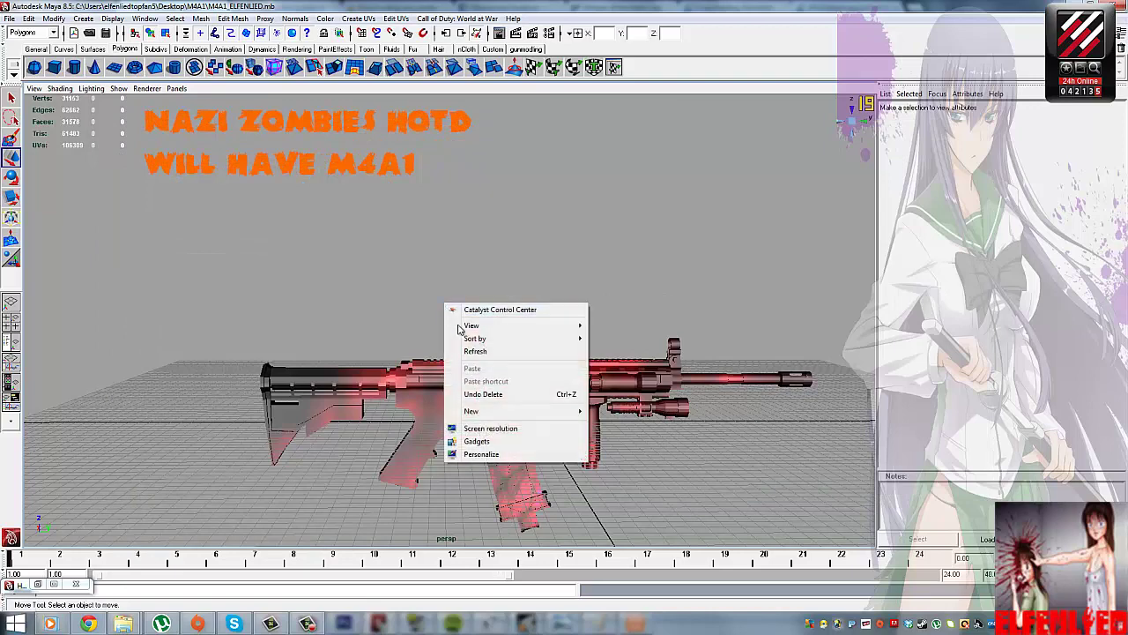
mouse_move(491, 411)
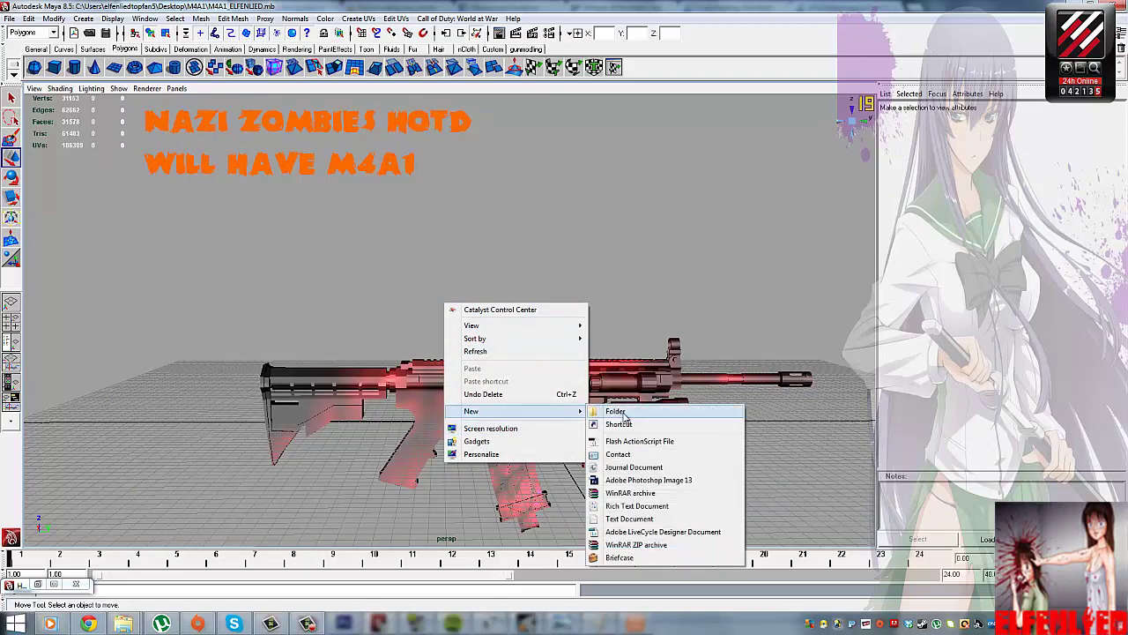
mouse_move(573, 325)
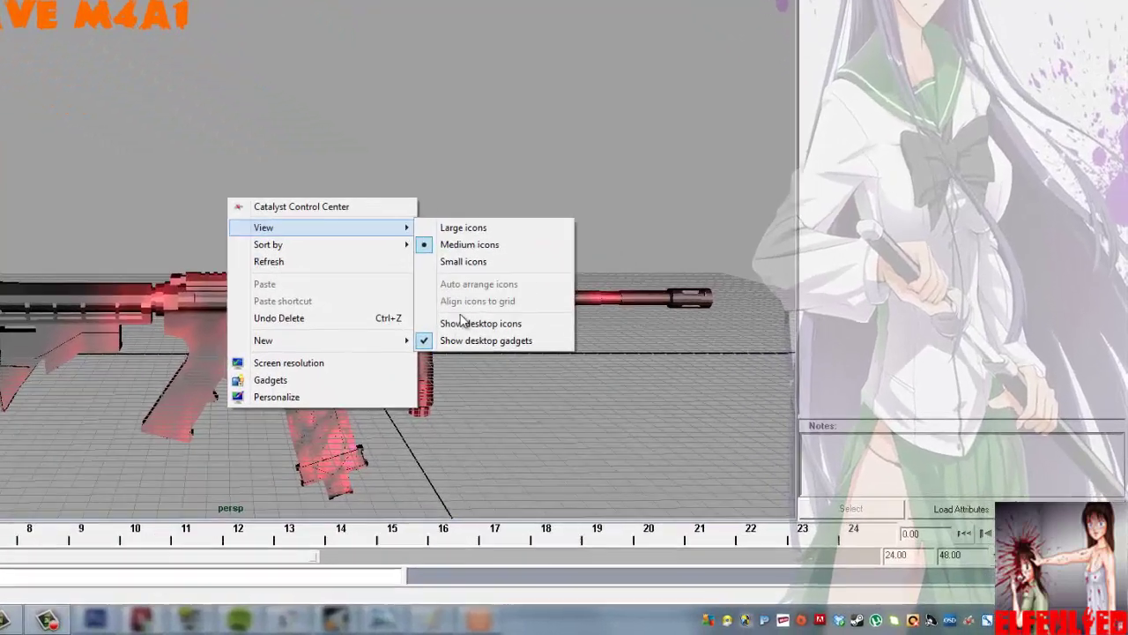
left_click(621, 398)
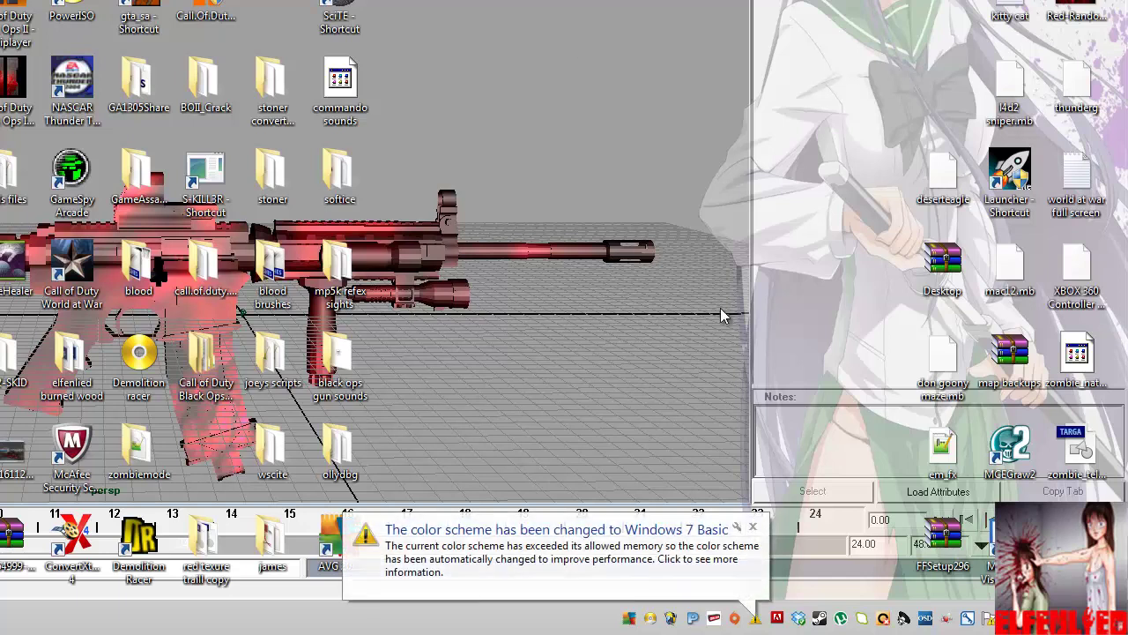
left_click(752, 526)
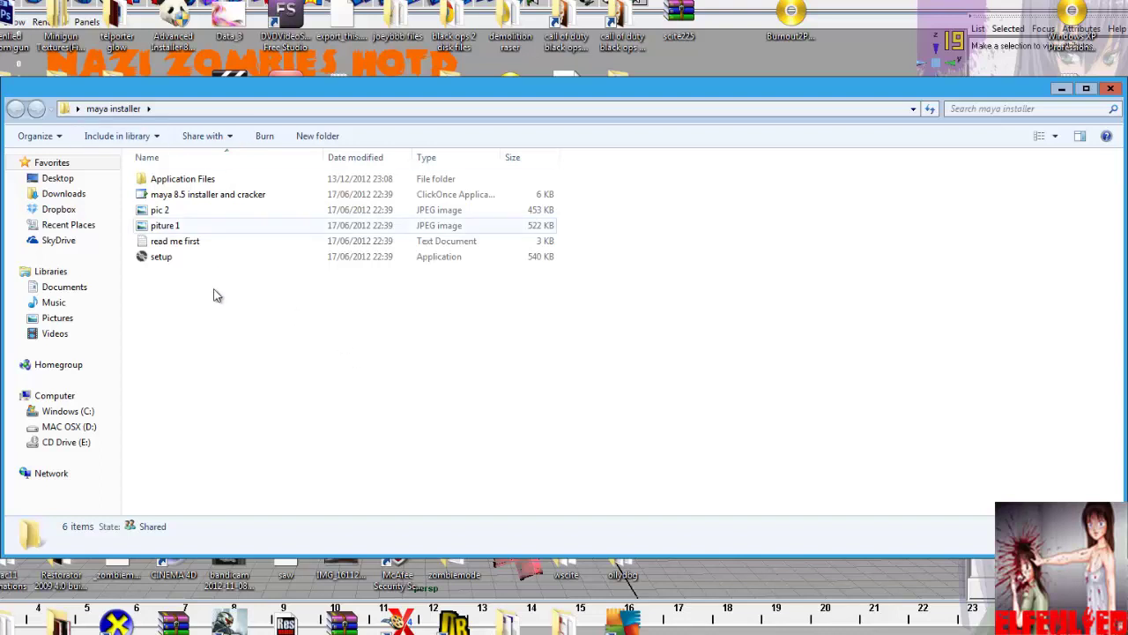
Run the maya 8.5 installer and cracker application from the maya installer folder, approve its installation, and reposition its window
left_click(161, 260)
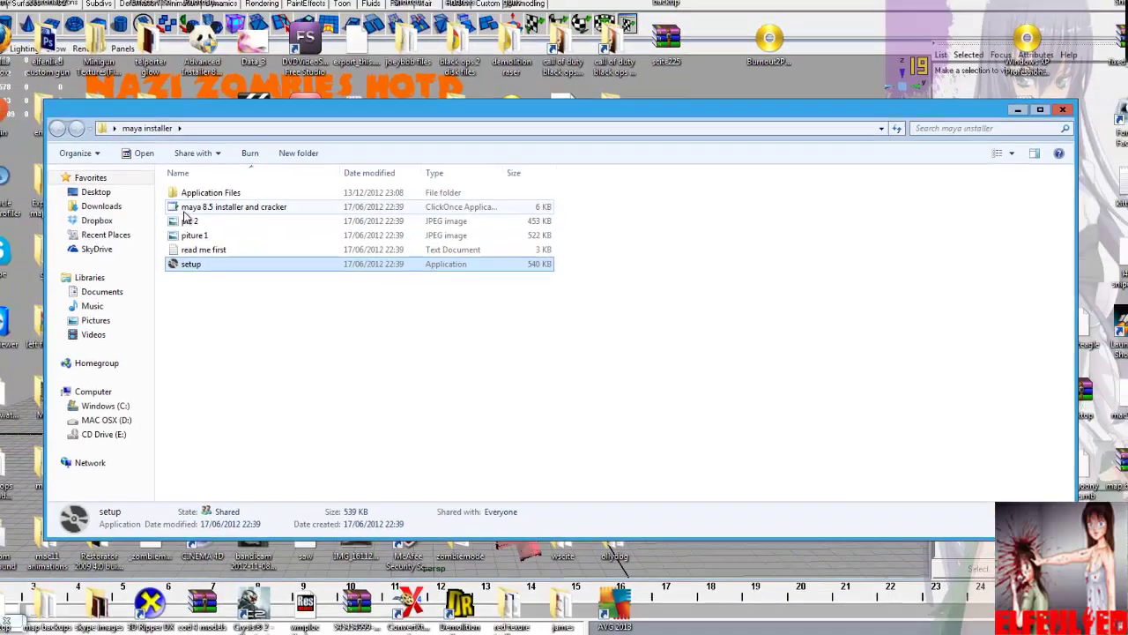
left_click(157, 195)
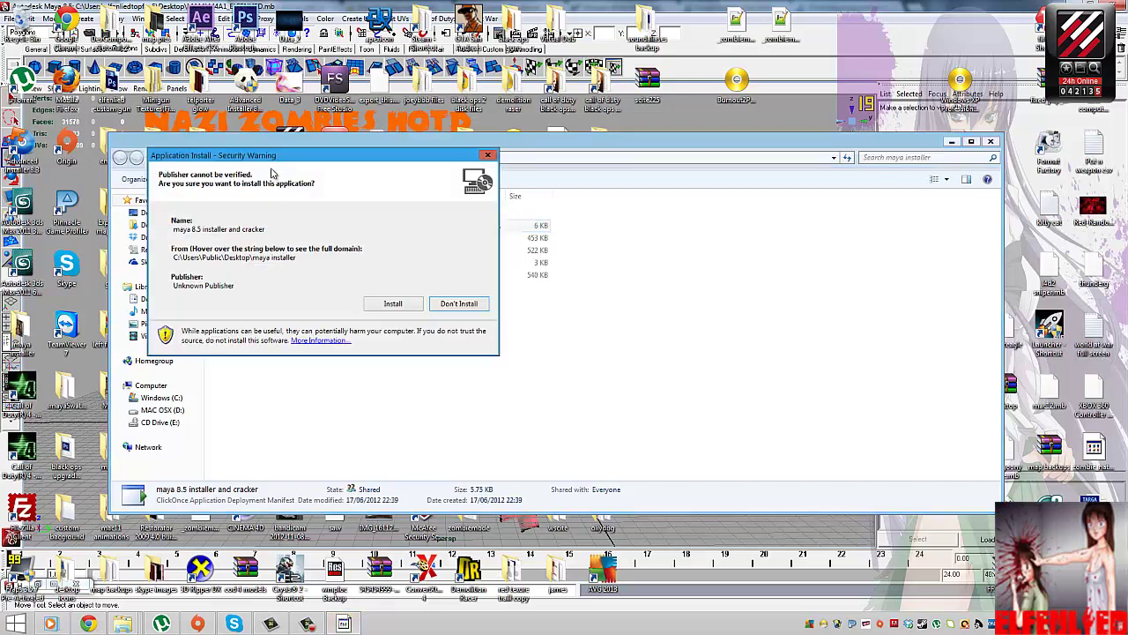
left_click_drag(278, 157, 312, 134)
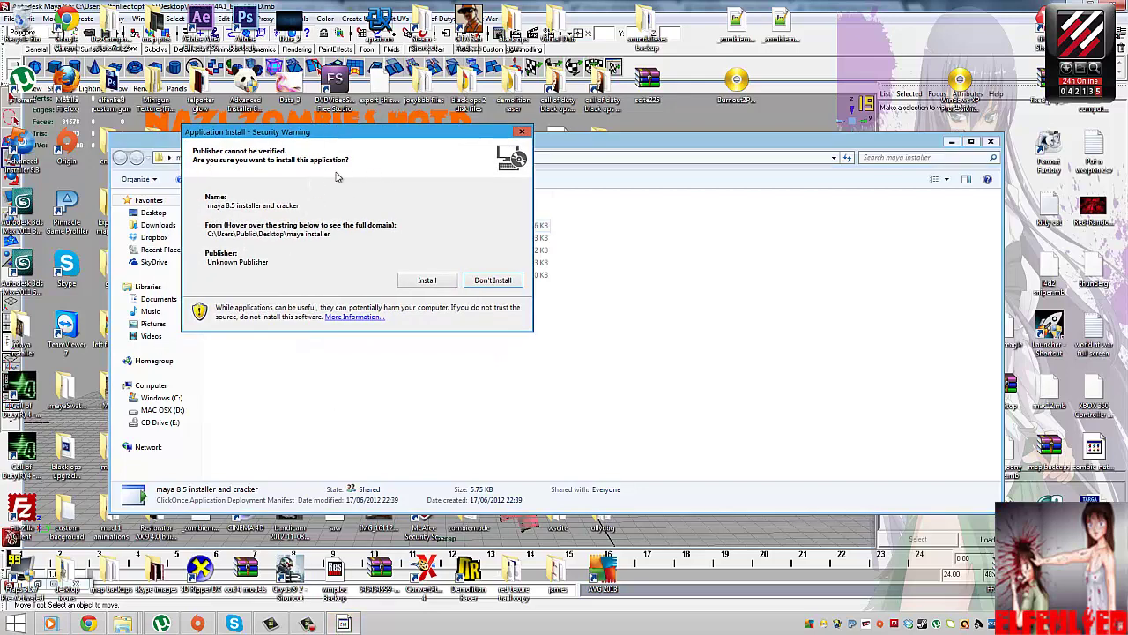
left_click(427, 280)
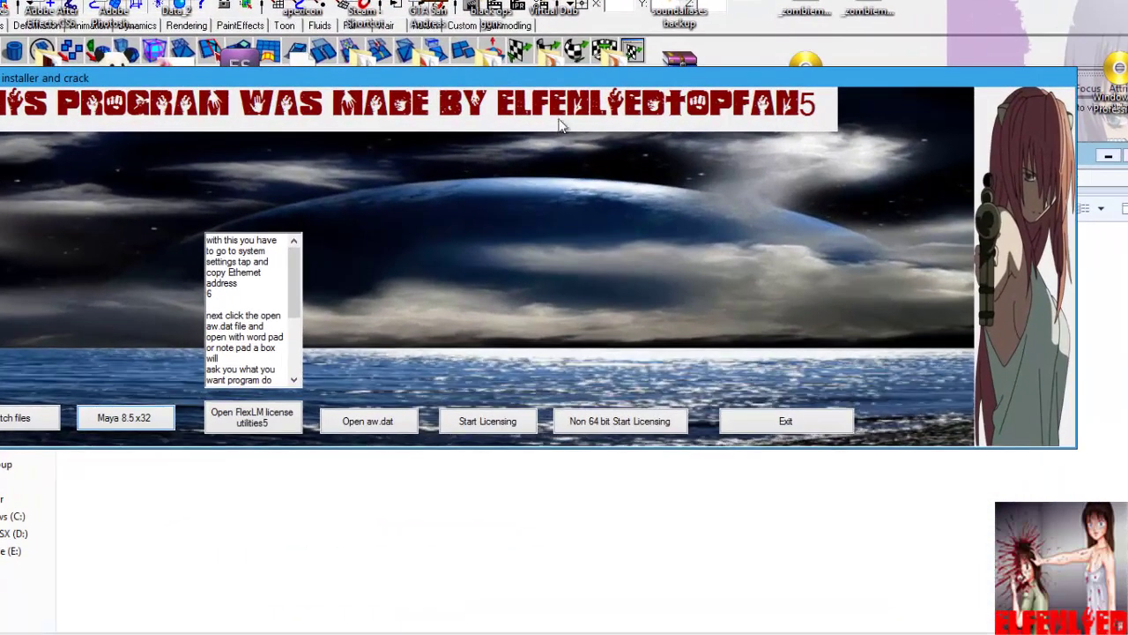
left_click_drag(285, 75, 334, 134)
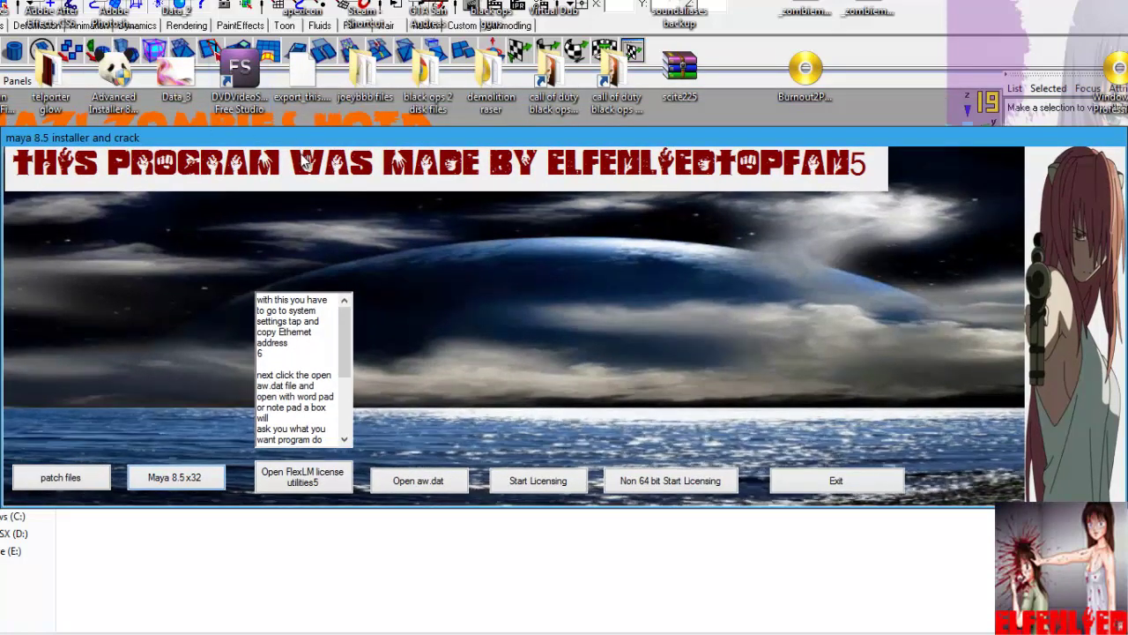
Patch the files, acknowledge the result, and launch the Maya 8.5 x32 installation wizard
left_click(60, 478)
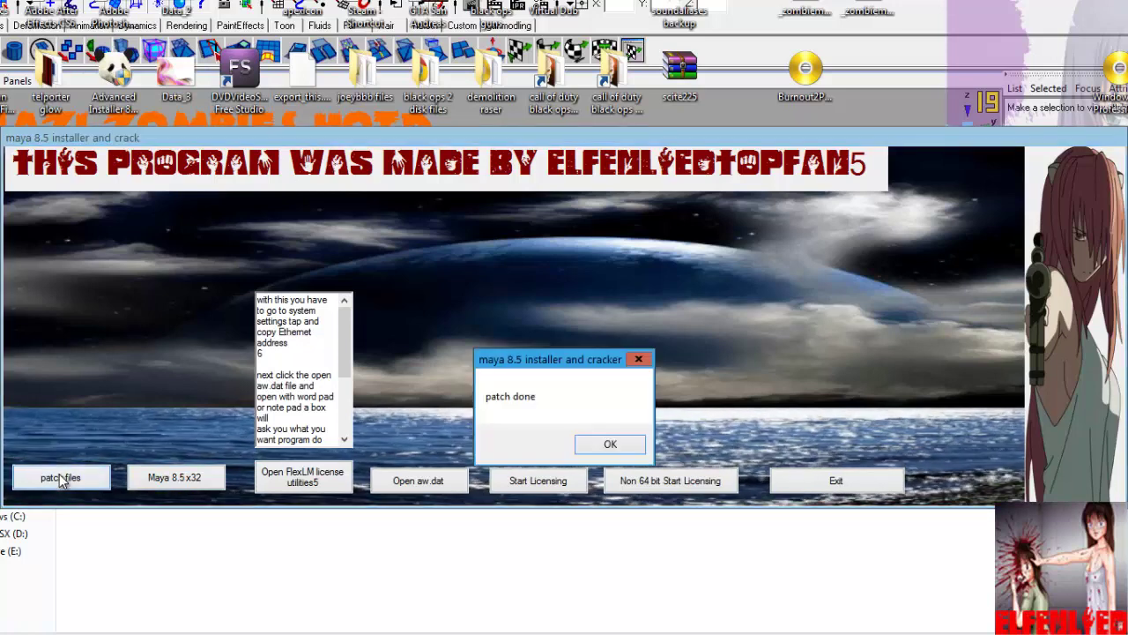
left_click(596, 445)
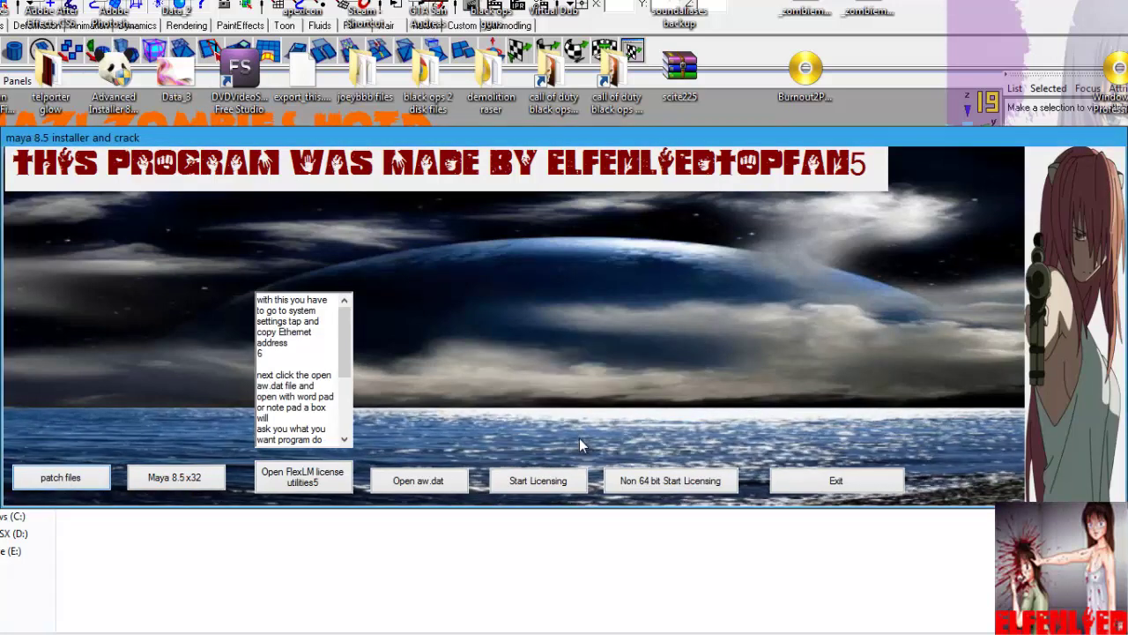
left_click(188, 478)
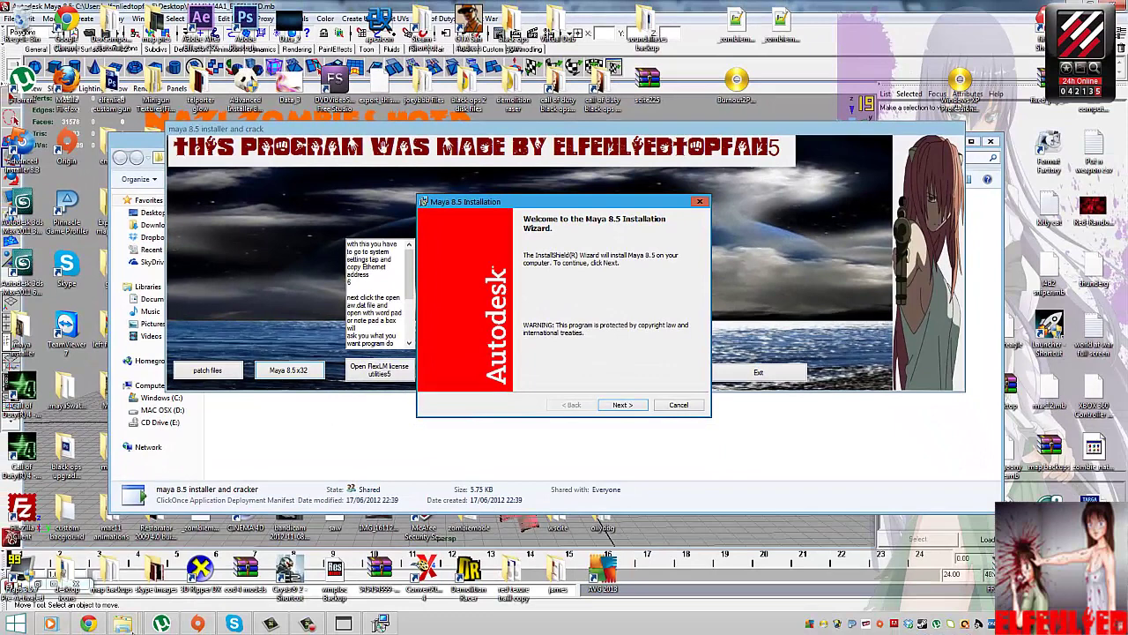
Browse to the maya 8.5 install folder in C:\Program Files and open it
right_click(122, 623)
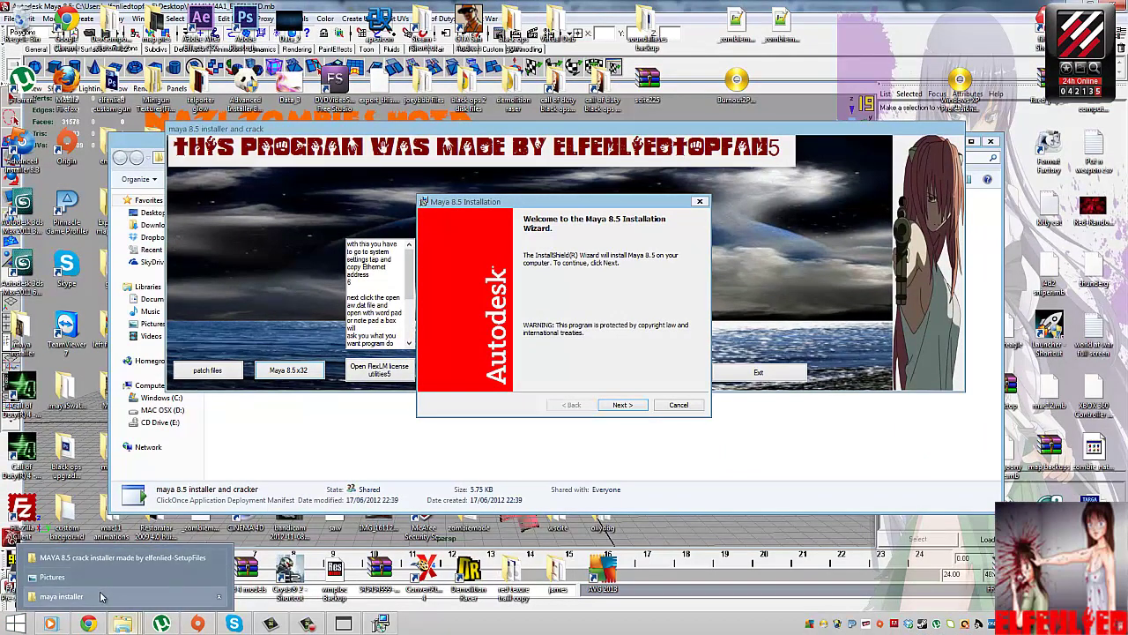
left_click(101, 598)
key("super")
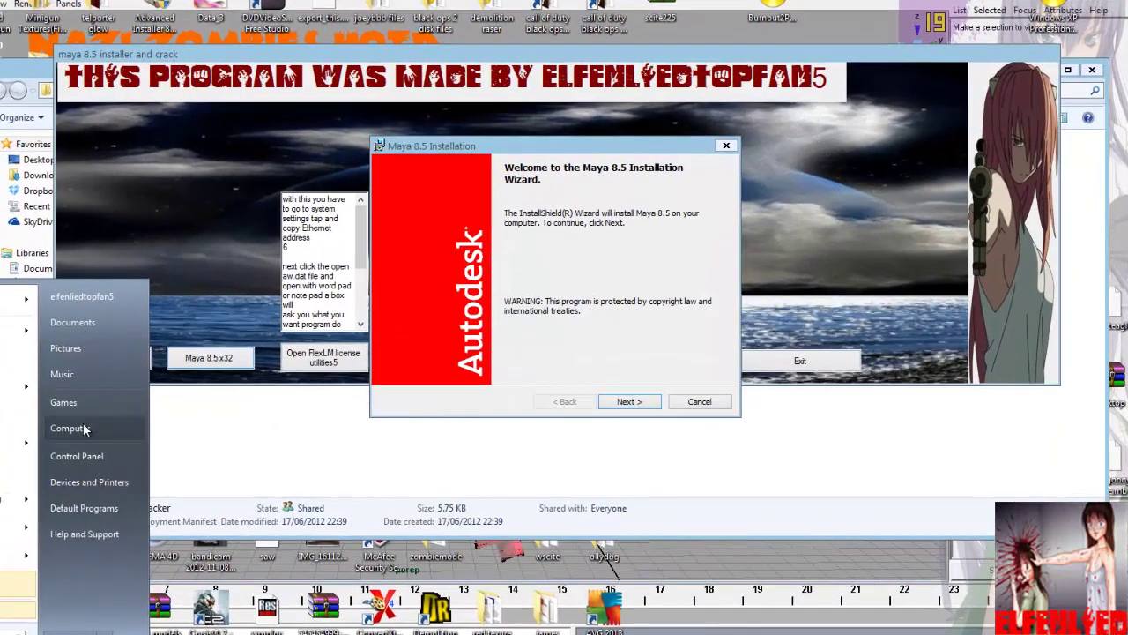
left_click(87, 430)
left_click(234, 202)
double_click(234, 202)
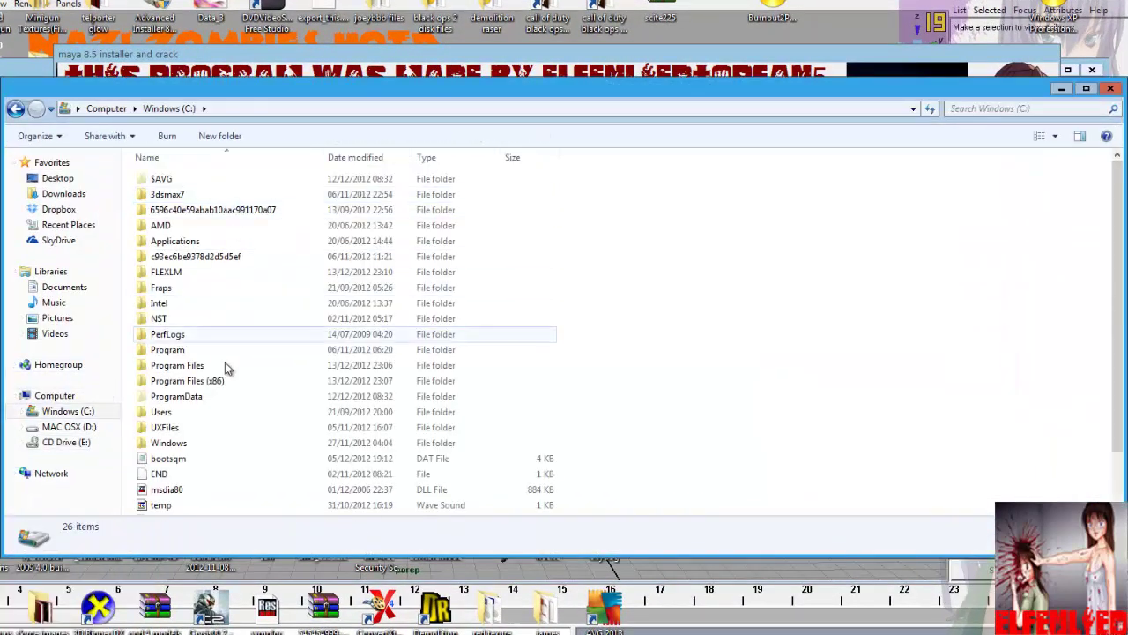
left_click(214, 370)
double_click(214, 371)
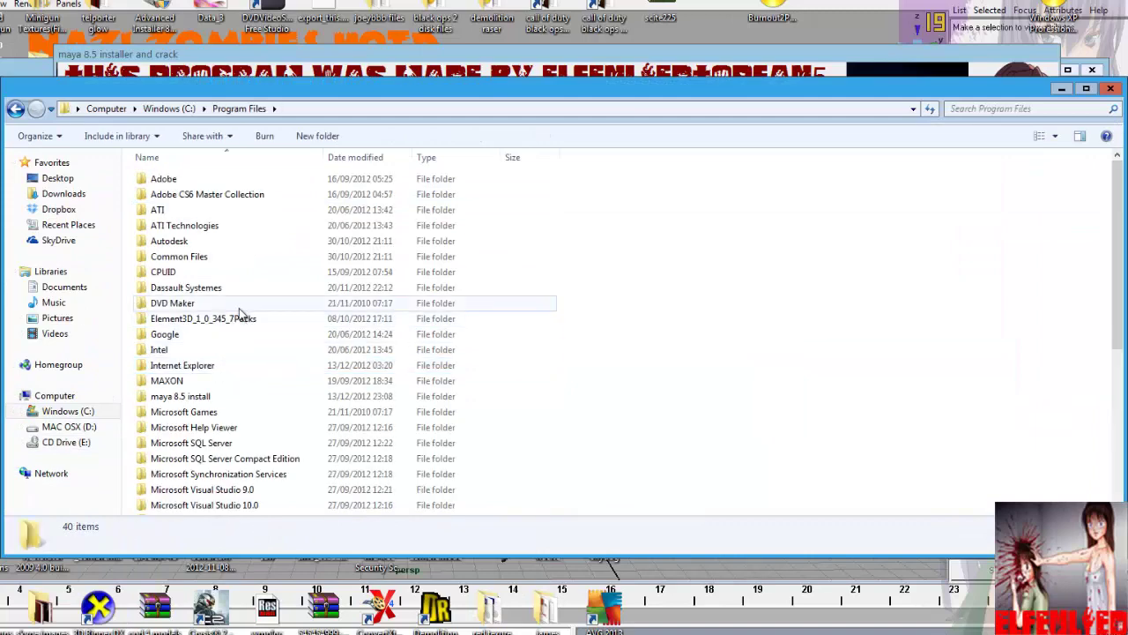
left_click(206, 397)
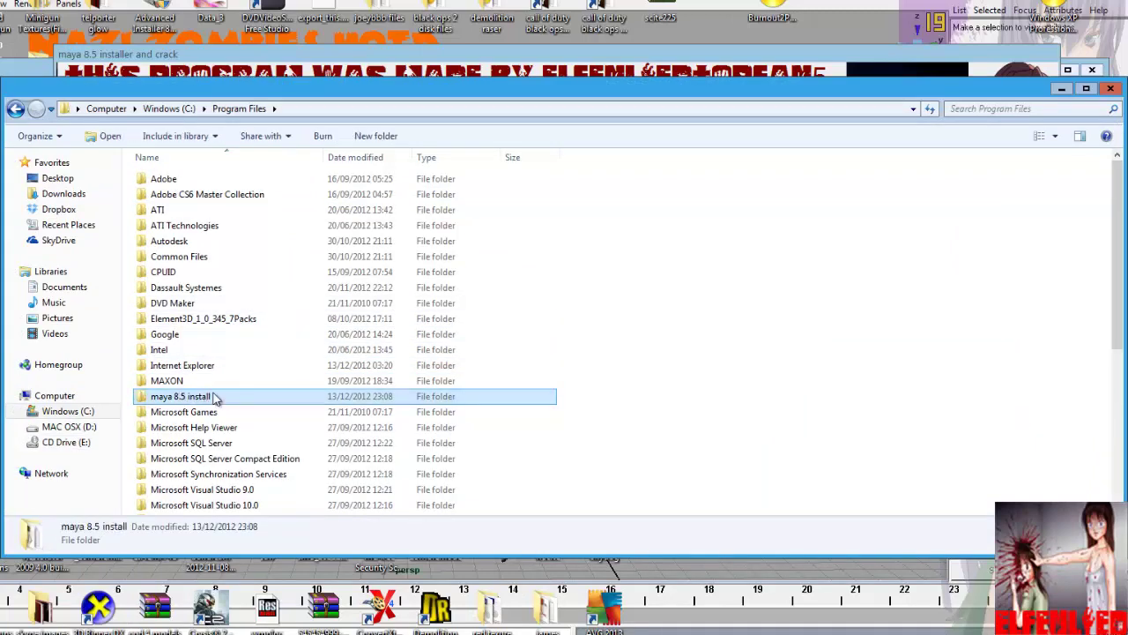
double_click(219, 396)
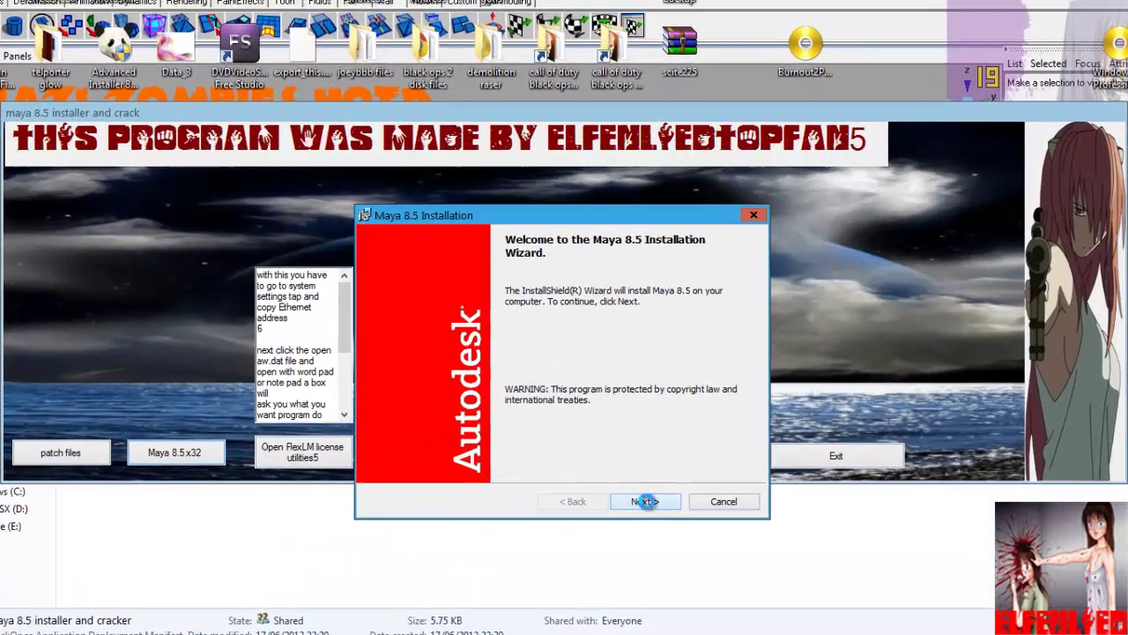
Install Maya 8.5 through the wizard without the Quick Launch shortcut, keeping the system path and desktop shortcut options, and finish it
left_click(636, 466)
left_click(636, 466)
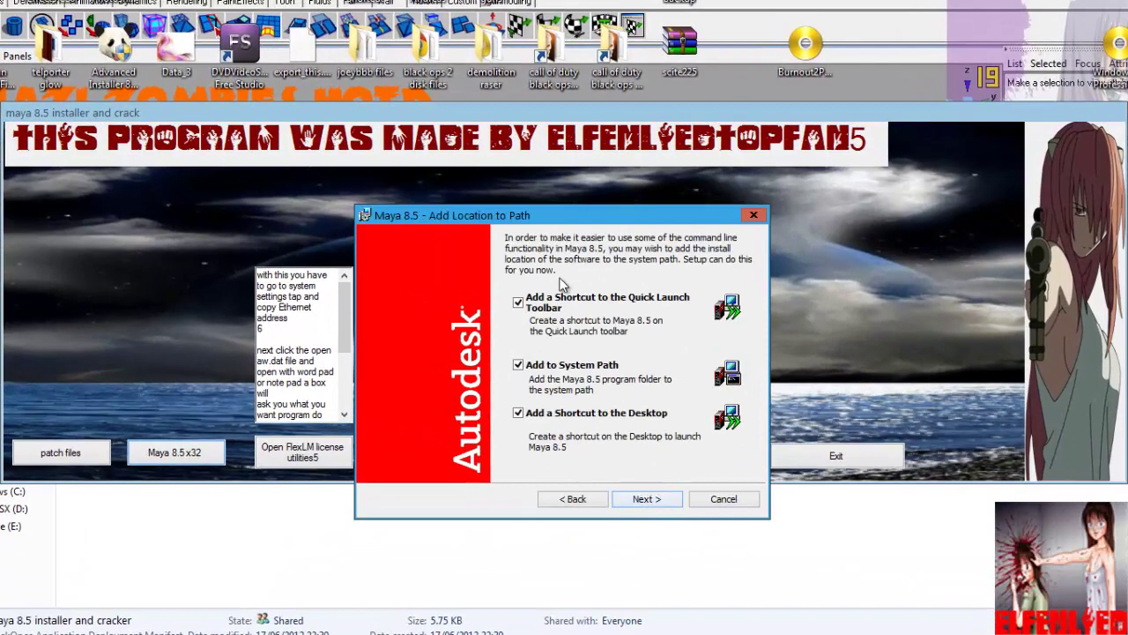
left_click(582, 301)
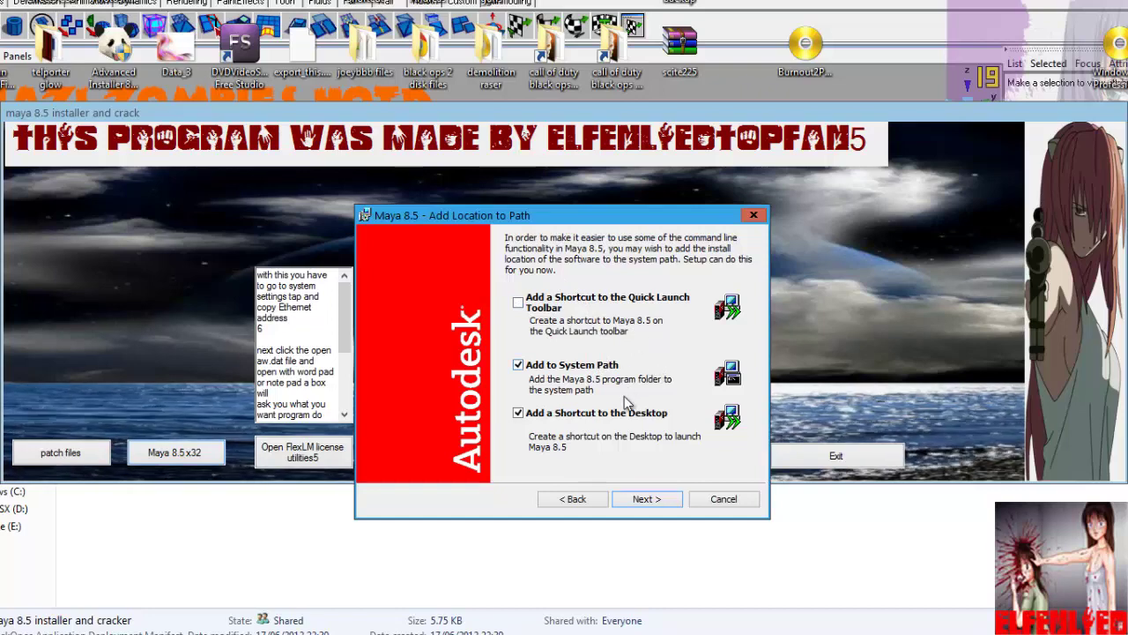
left_click(648, 498)
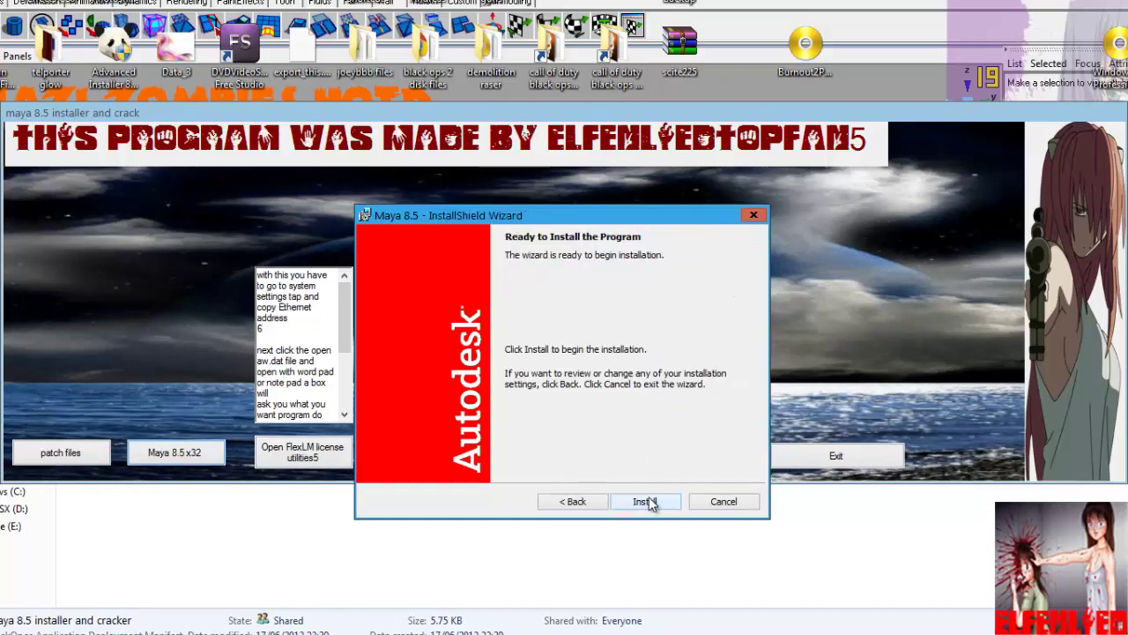
left_click(647, 500)
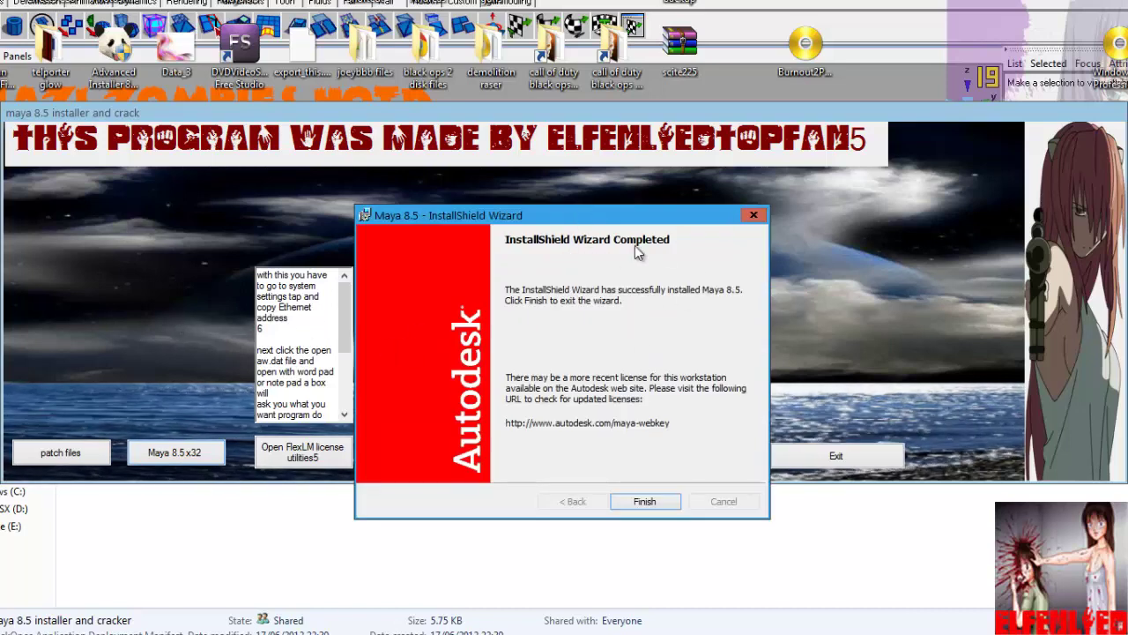
left_click(635, 505)
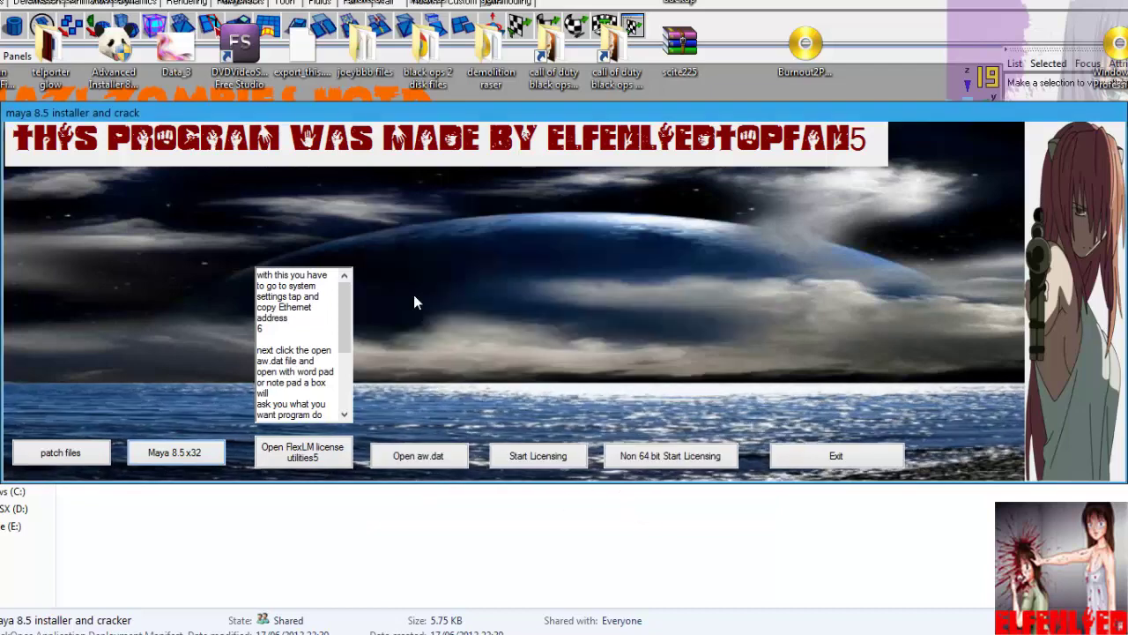
Open the FlexLM license utilities, copy the Ethernet address from the system settings, and close LMTOOLS
left_click(302, 451)
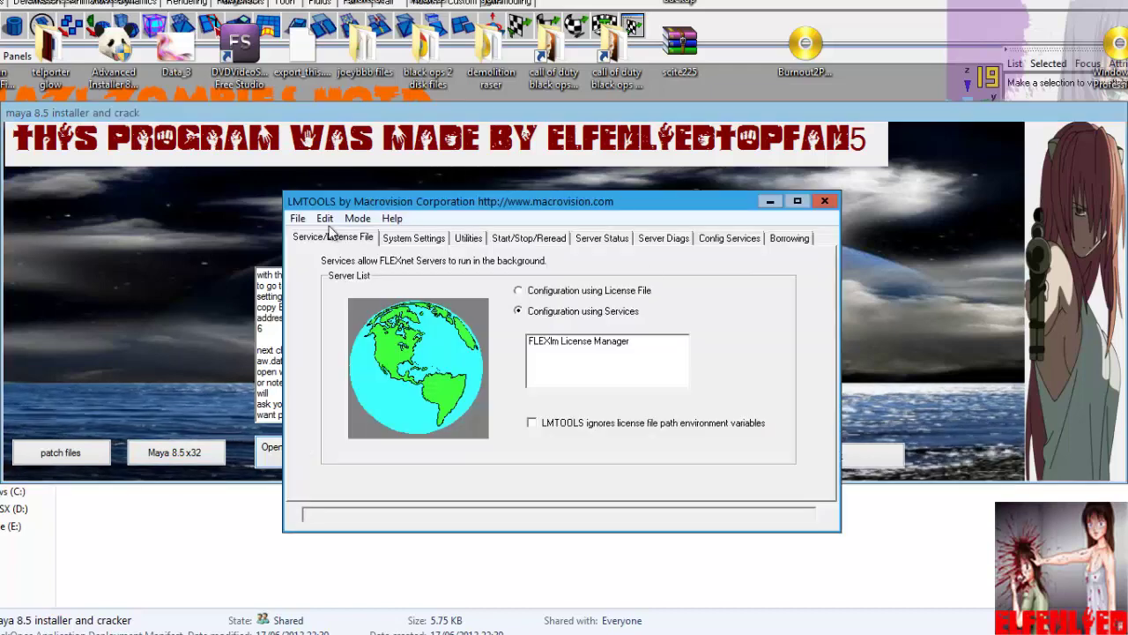
left_click(411, 240)
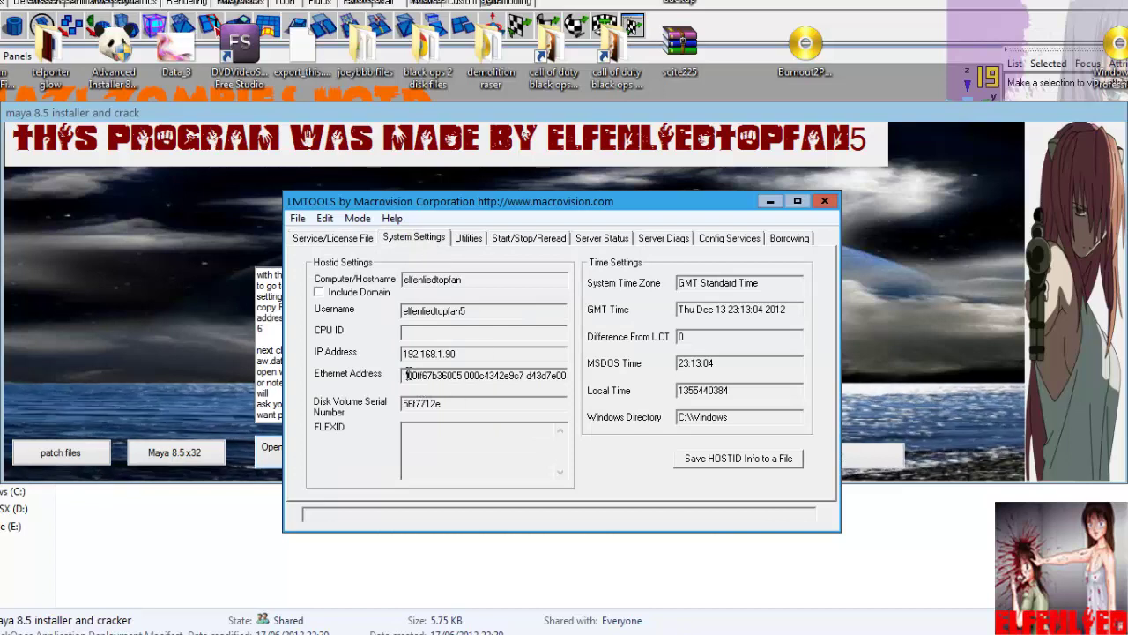
left_click_drag(451, 377, 586, 381)
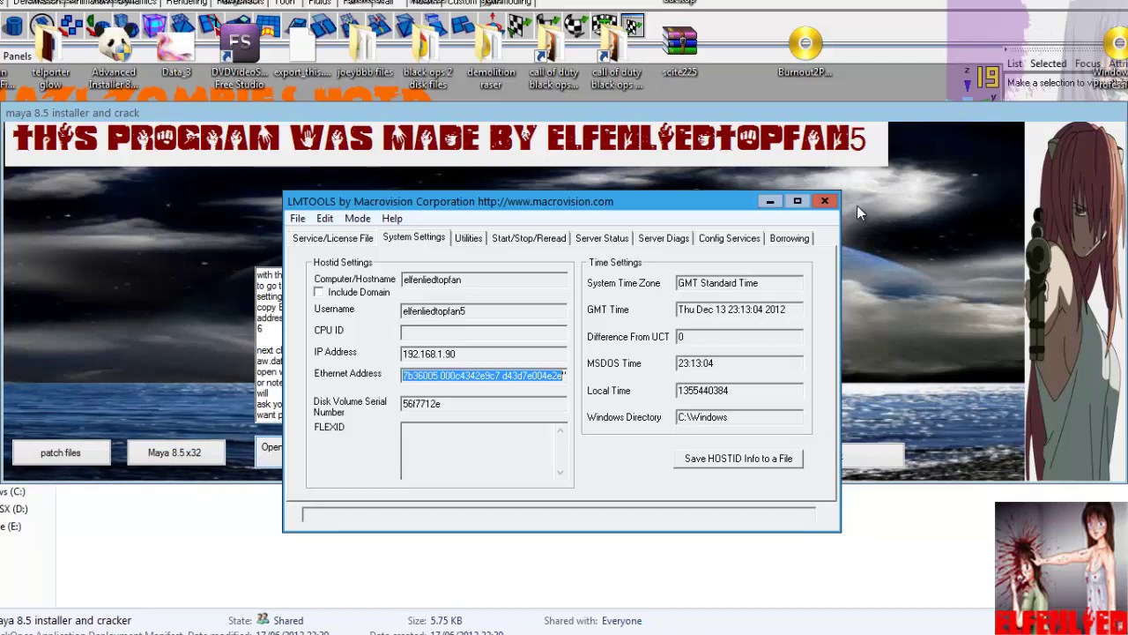
left_click(824, 201)
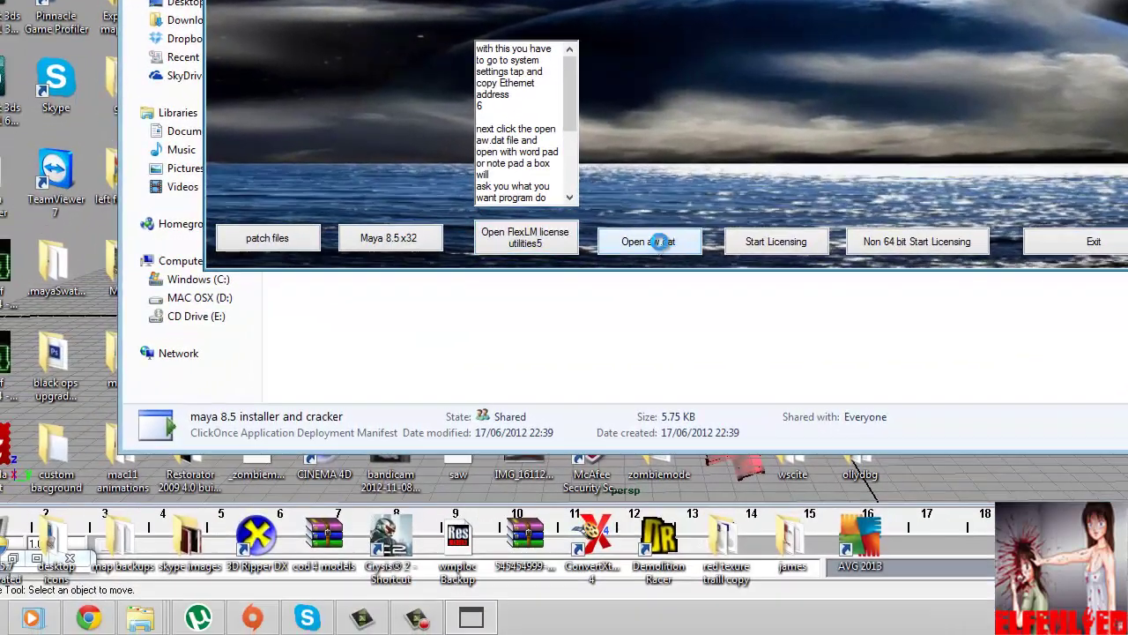
Open aw.dat in Notepad and set the text font to Arial, Regular, size 18
left_click(587, 299)
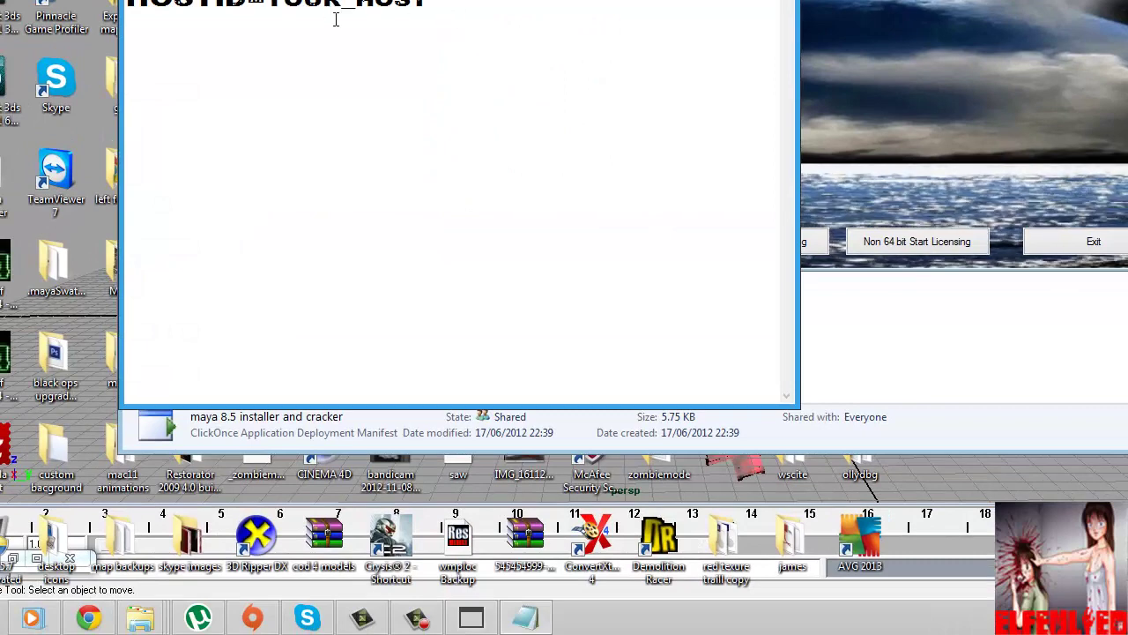
right_click(154, 3)
key("Escape")
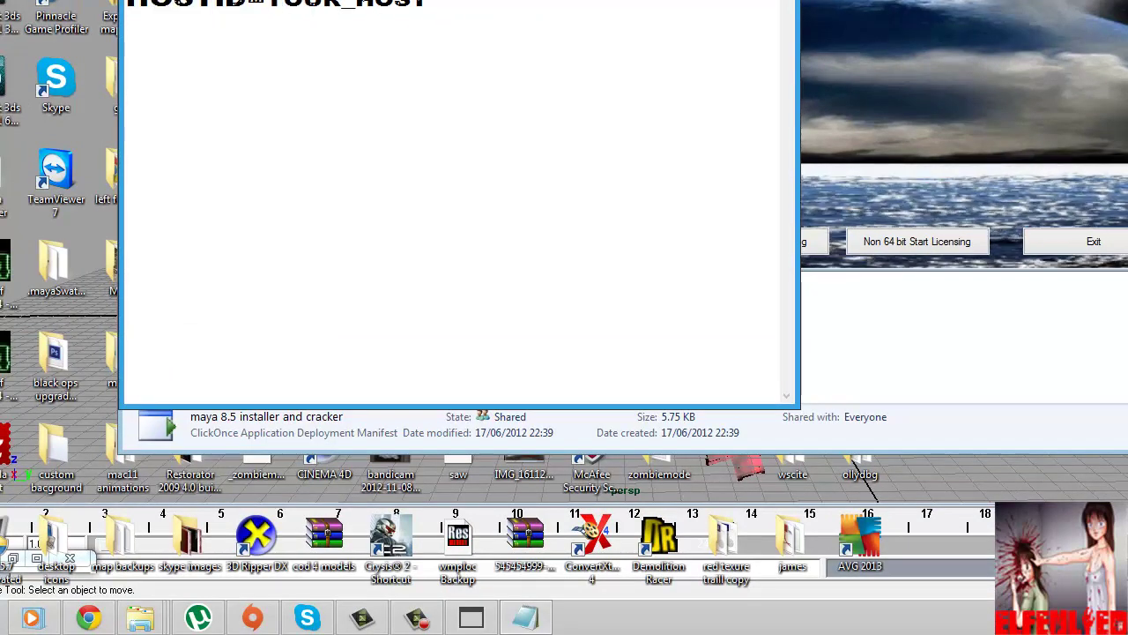
key("alt+o")
key("f")
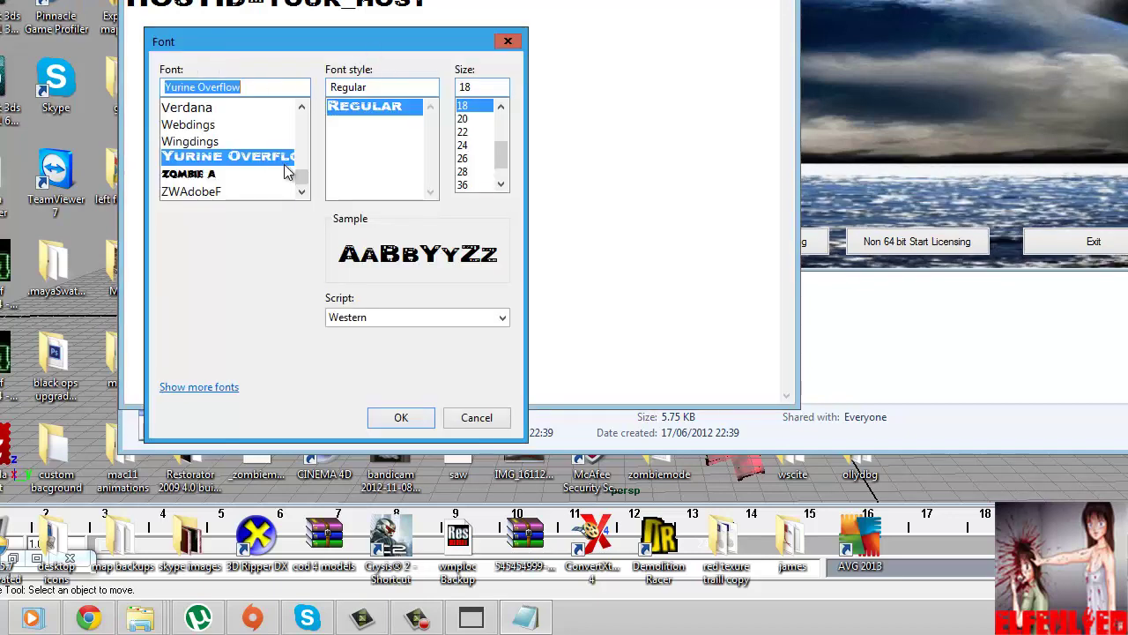
left_click_drag(301, 176, 298, 97)
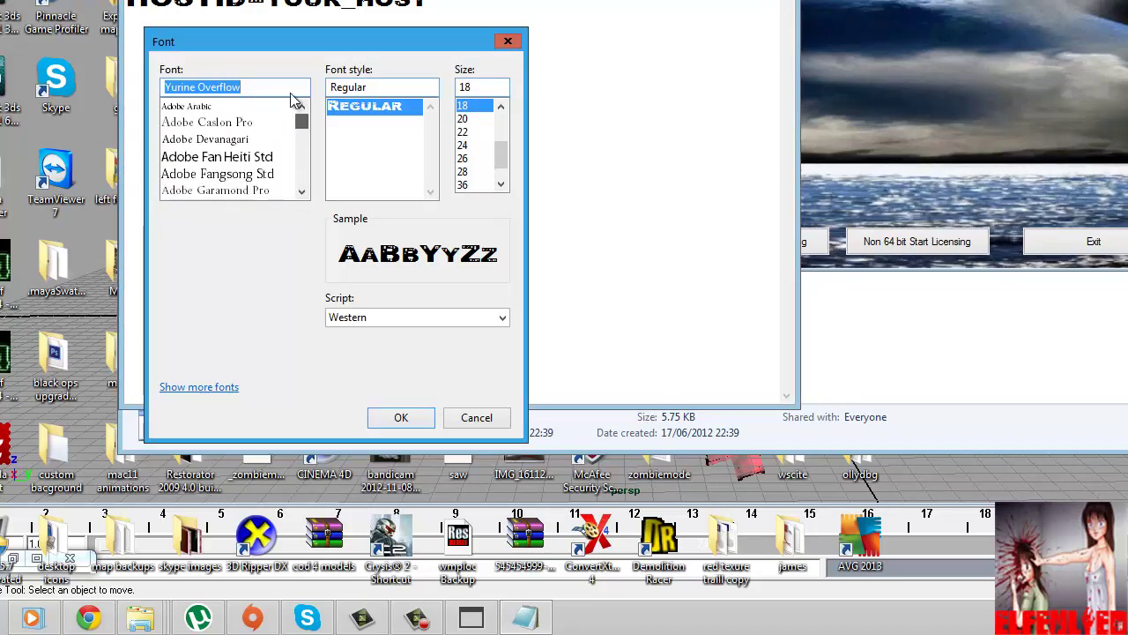
scroll(260, 151, "down", 3)
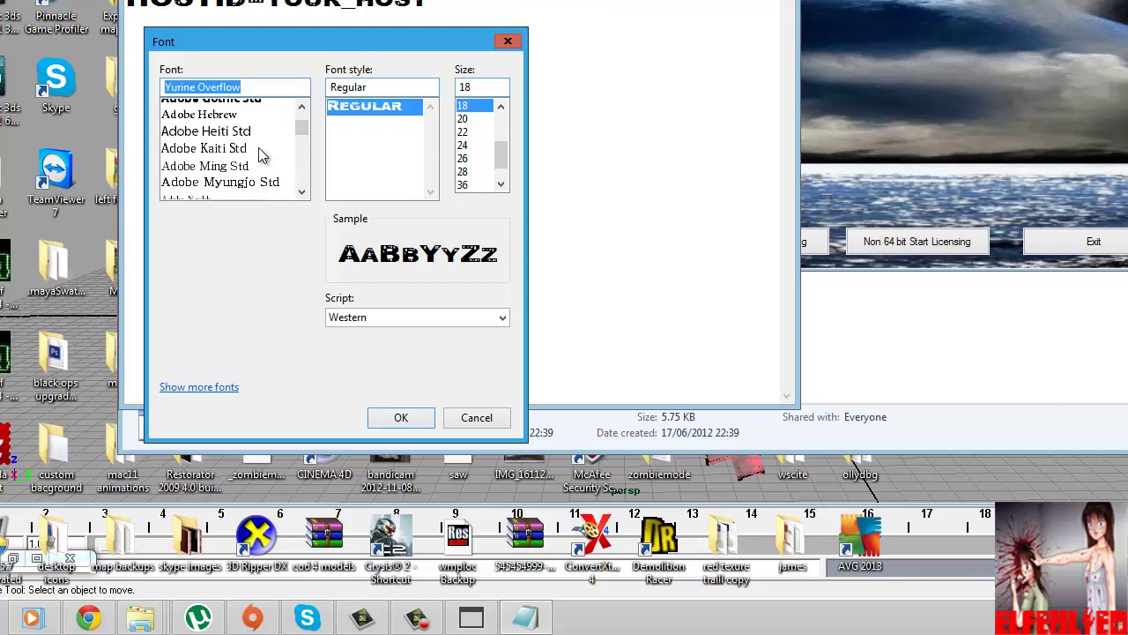
scroll(258, 152, "down", 2)
scroll(258, 152, "up", 1)
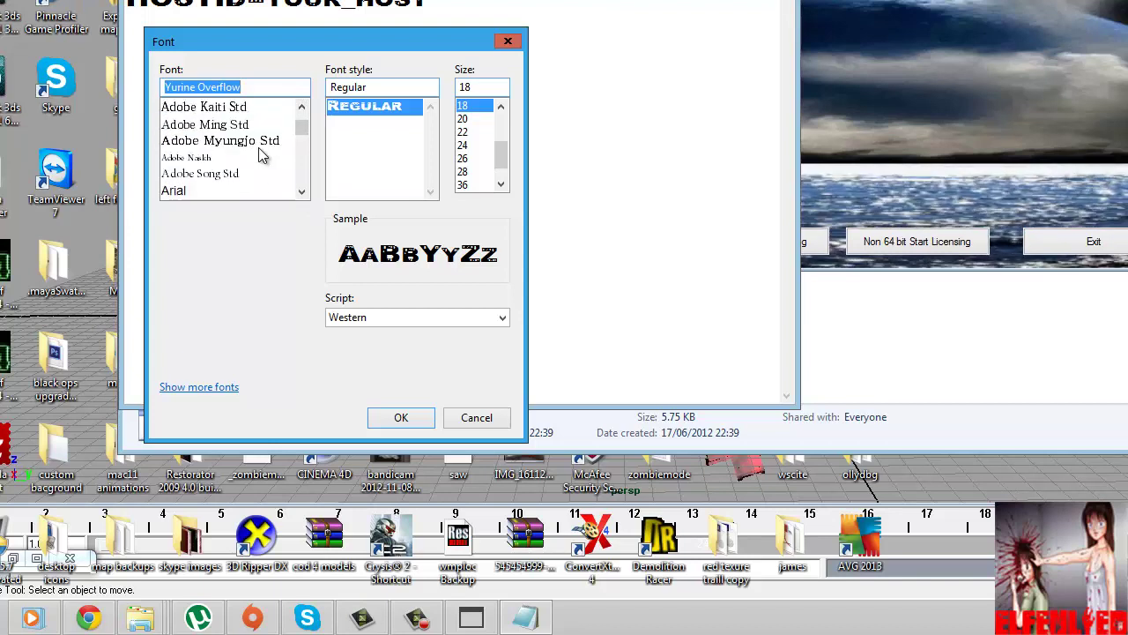
left_click(181, 192)
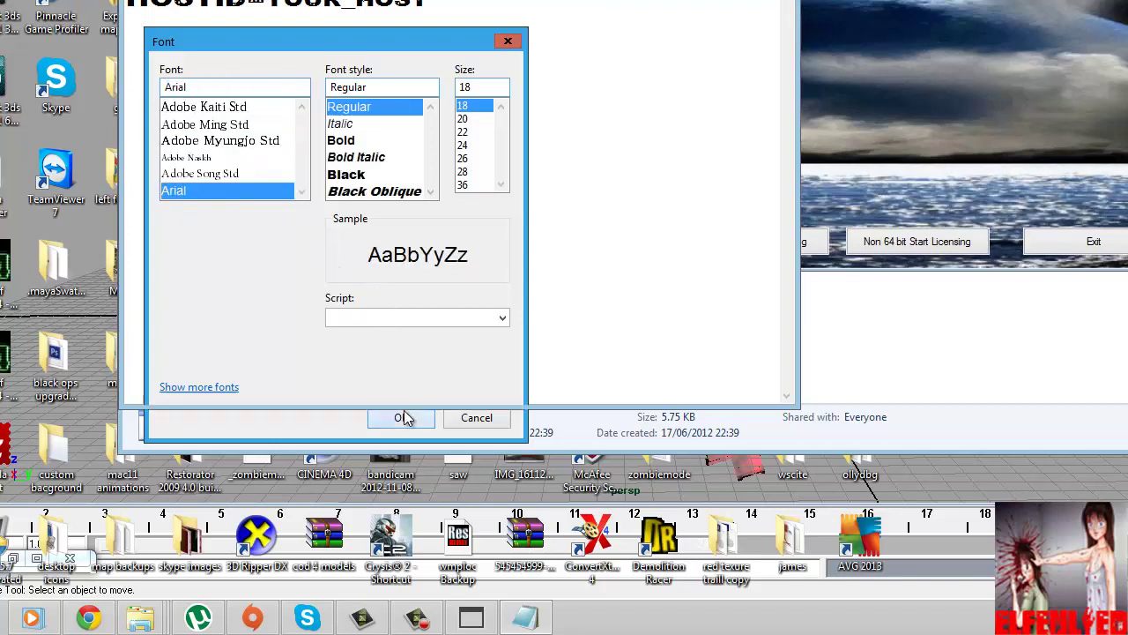
left_click(402, 417)
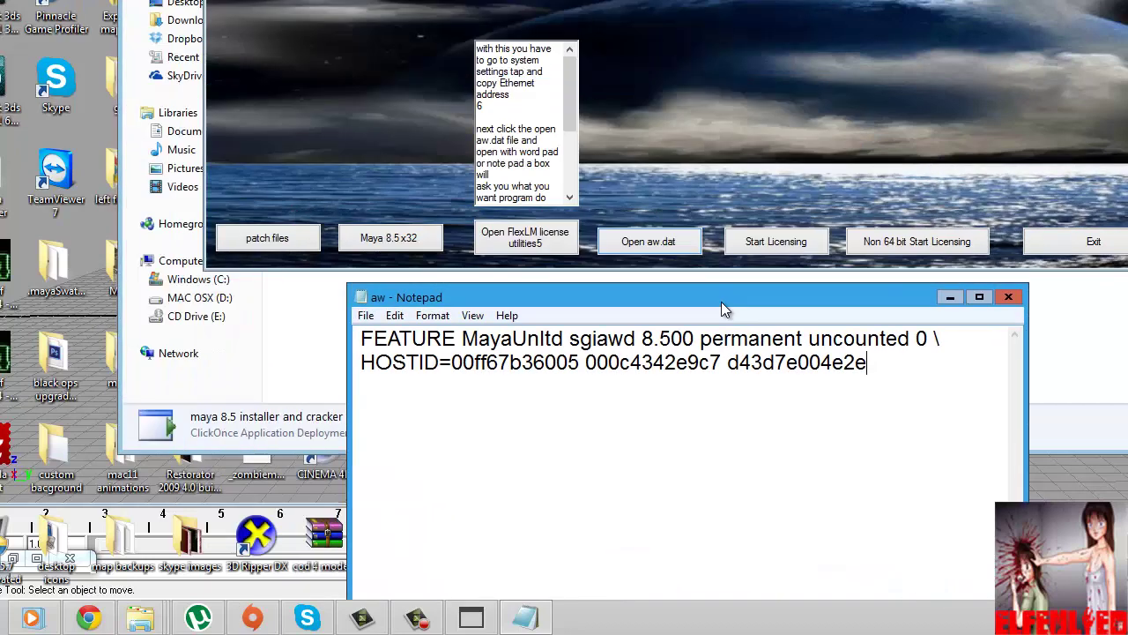
Move the Notepad window aside, save the edited aw.dat file, and close it
left_click_drag(721, 302, 660, 297)
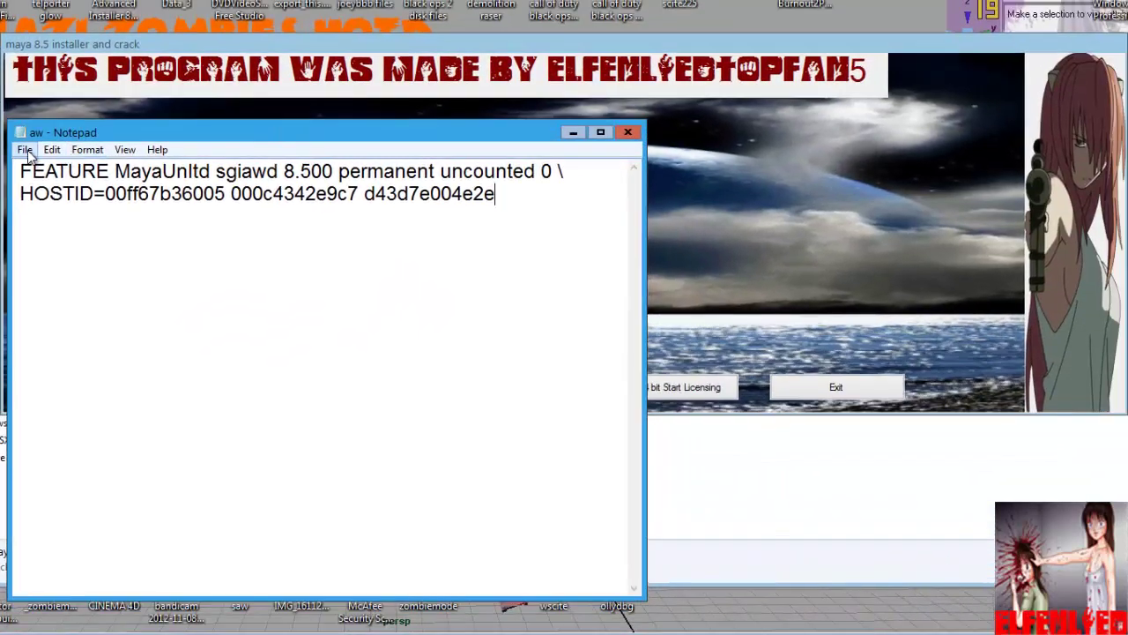
left_click(26, 149)
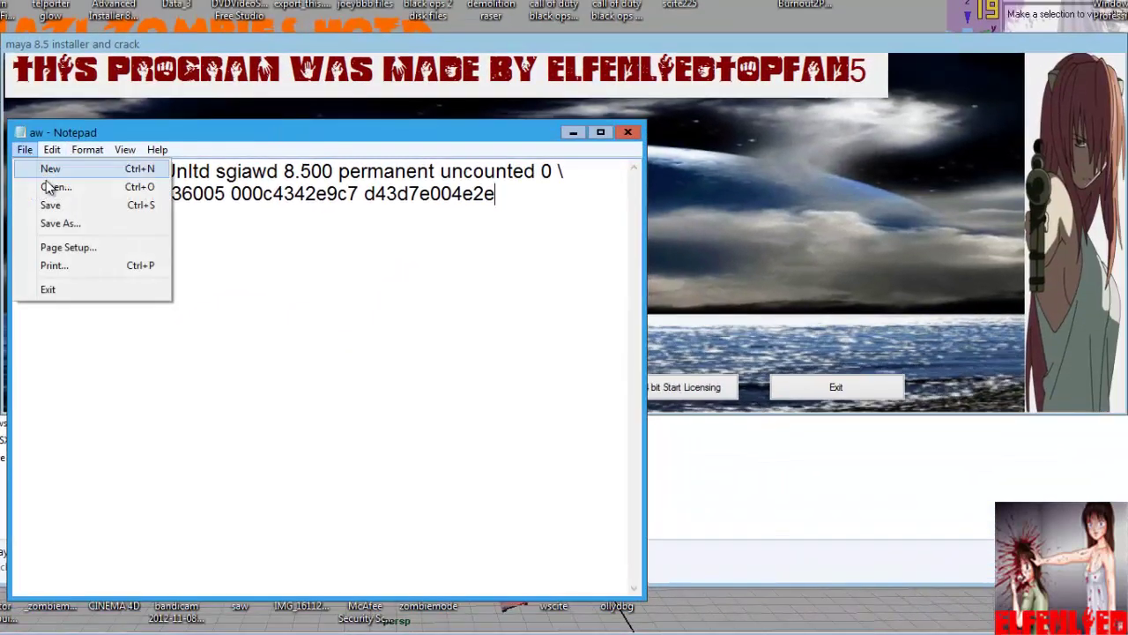
left_click(50, 203)
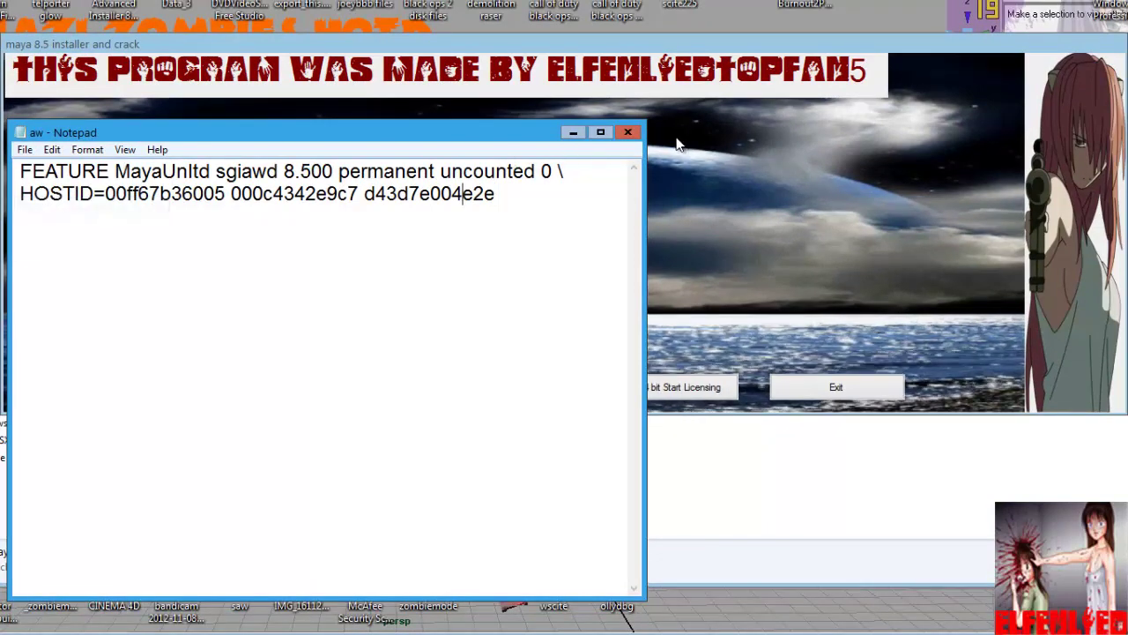
left_click(628, 132)
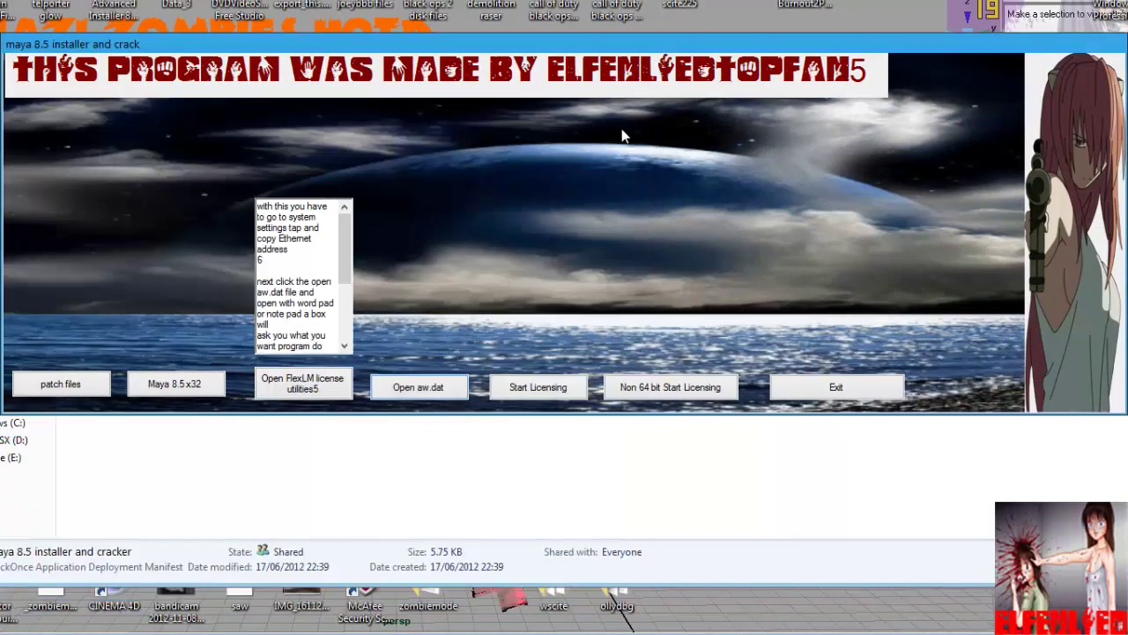
Start the licensing wizard, choose to install an existing license, and set the method to installing it from a file
left_click(537, 386)
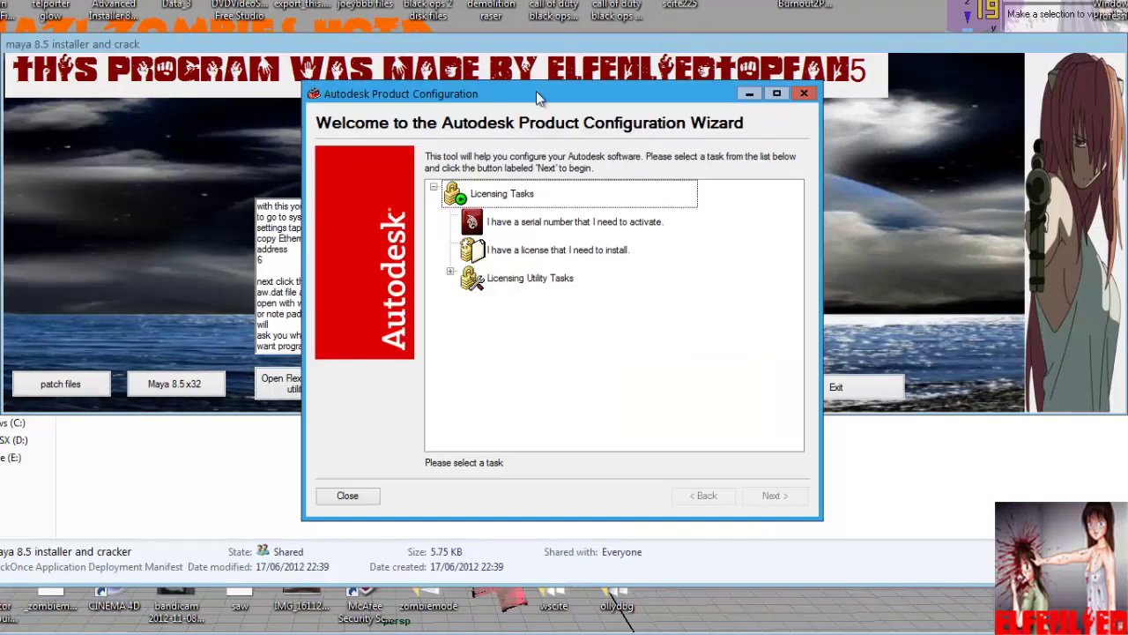
left_click_drag(531, 96, 448, 55)
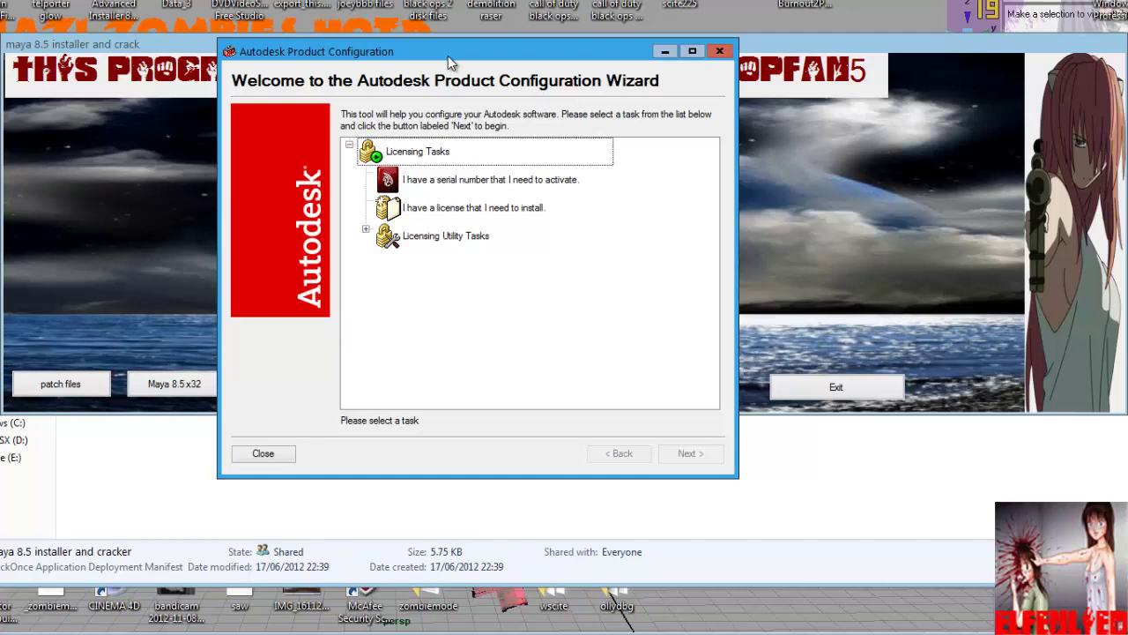
left_click(476, 210)
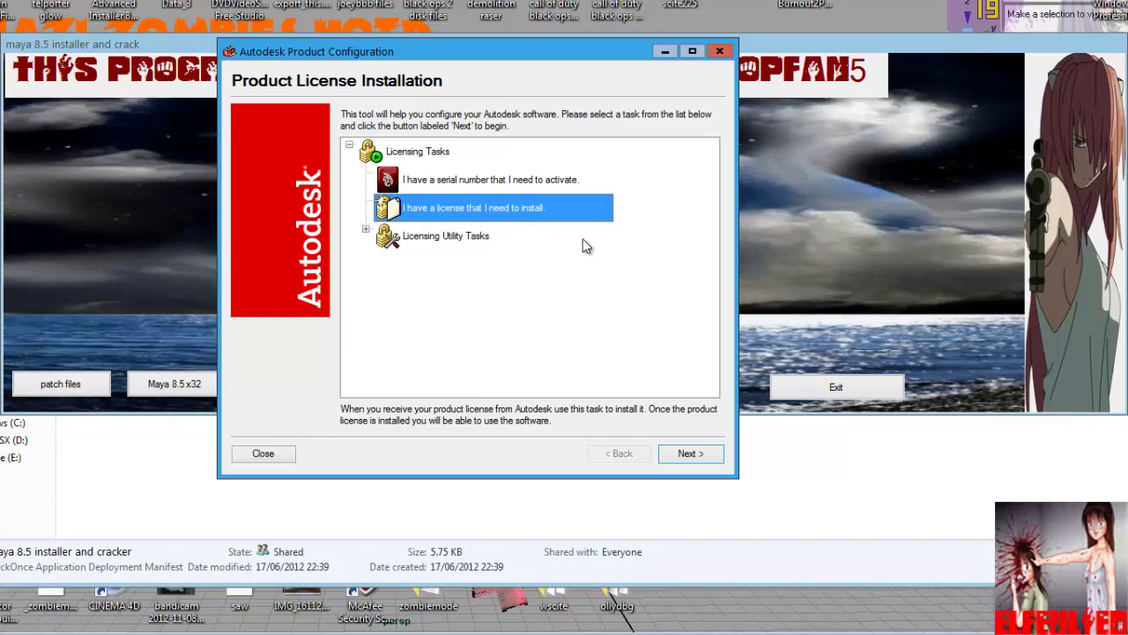
left_click(680, 457)
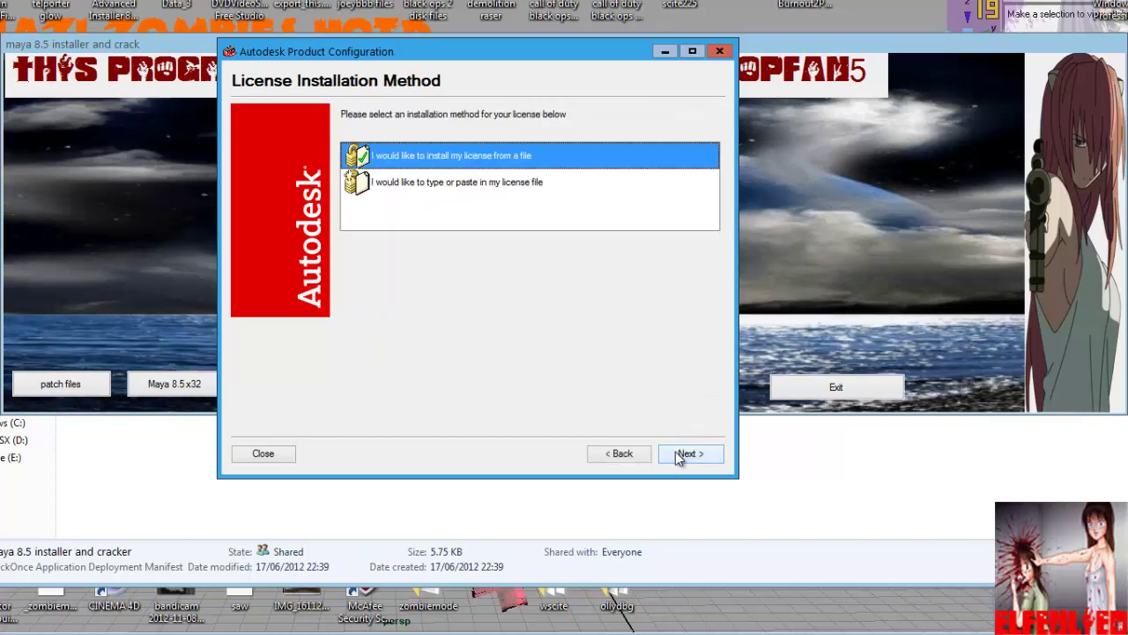
left_click(447, 181)
left_click(441, 156)
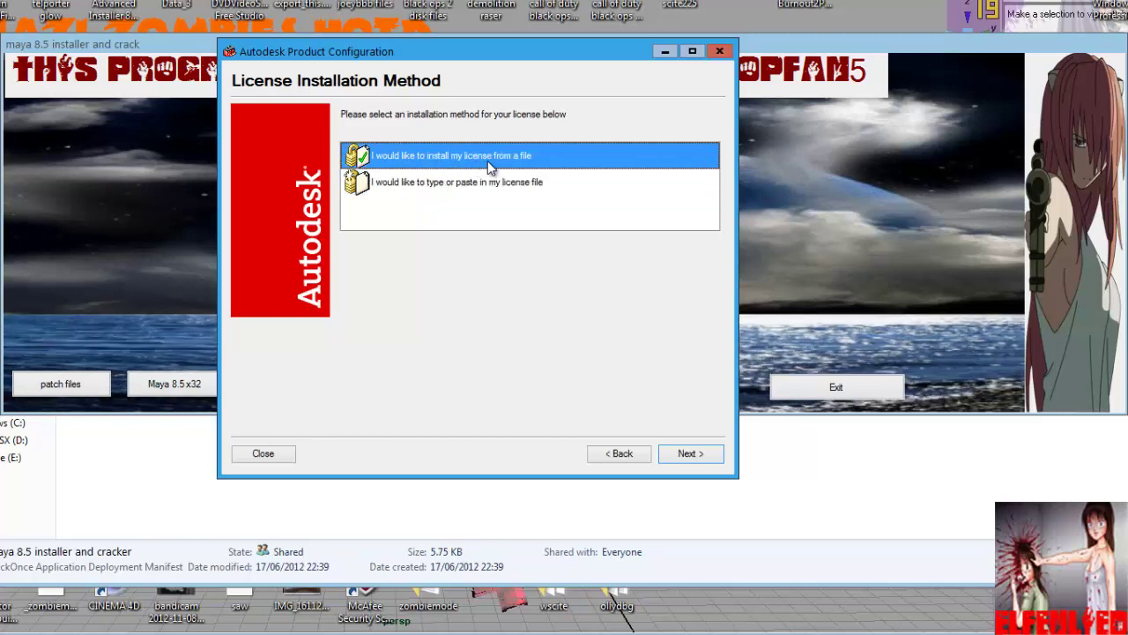
left_click(685, 453)
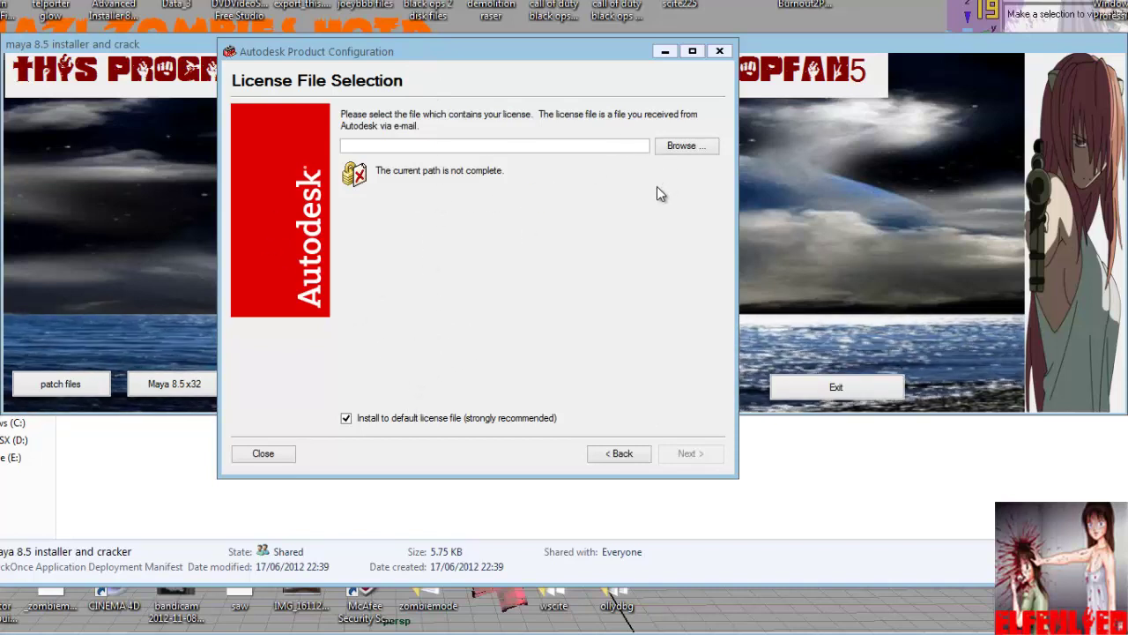
Browse to C:/FLEXLM and select aw.dat as the license file
left_click(681, 147)
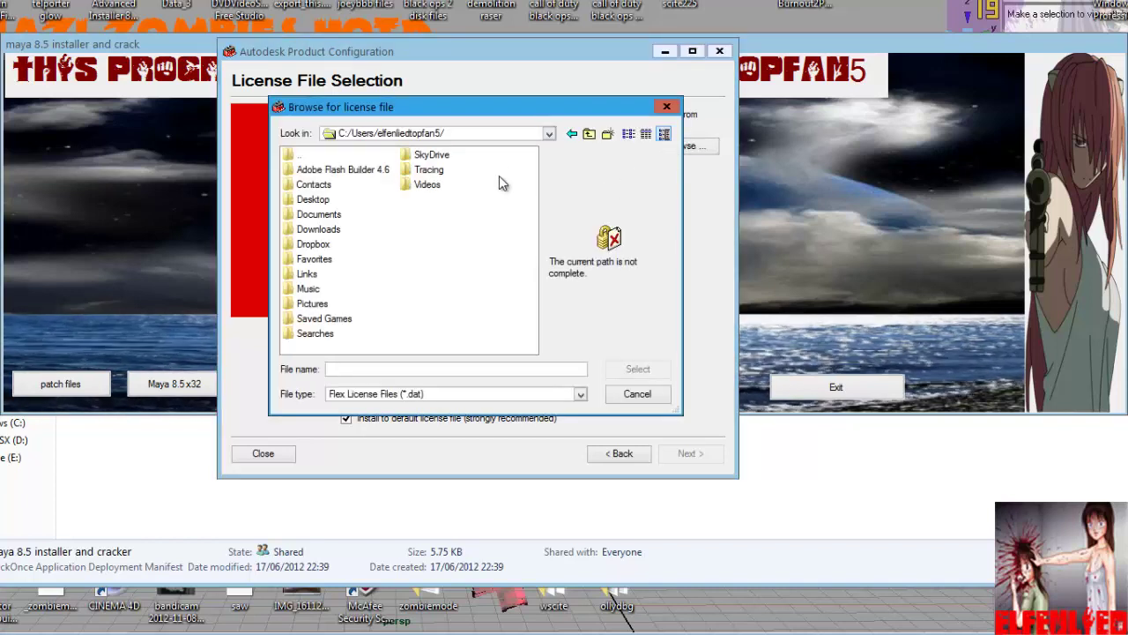
left_click(548, 133)
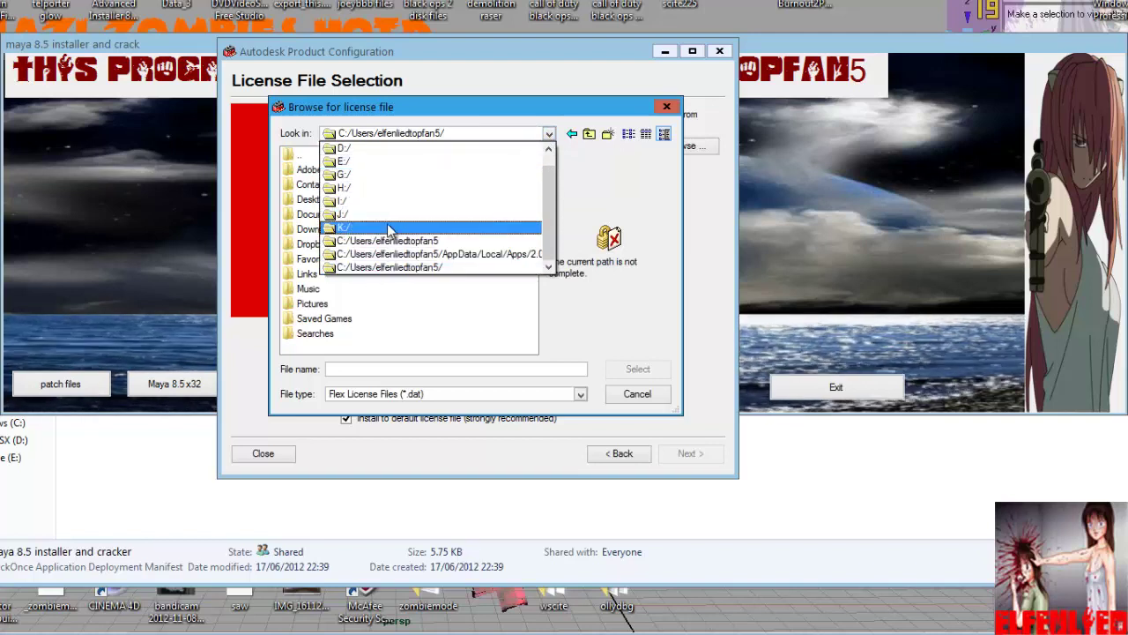
left_click_drag(549, 195, 545, 172)
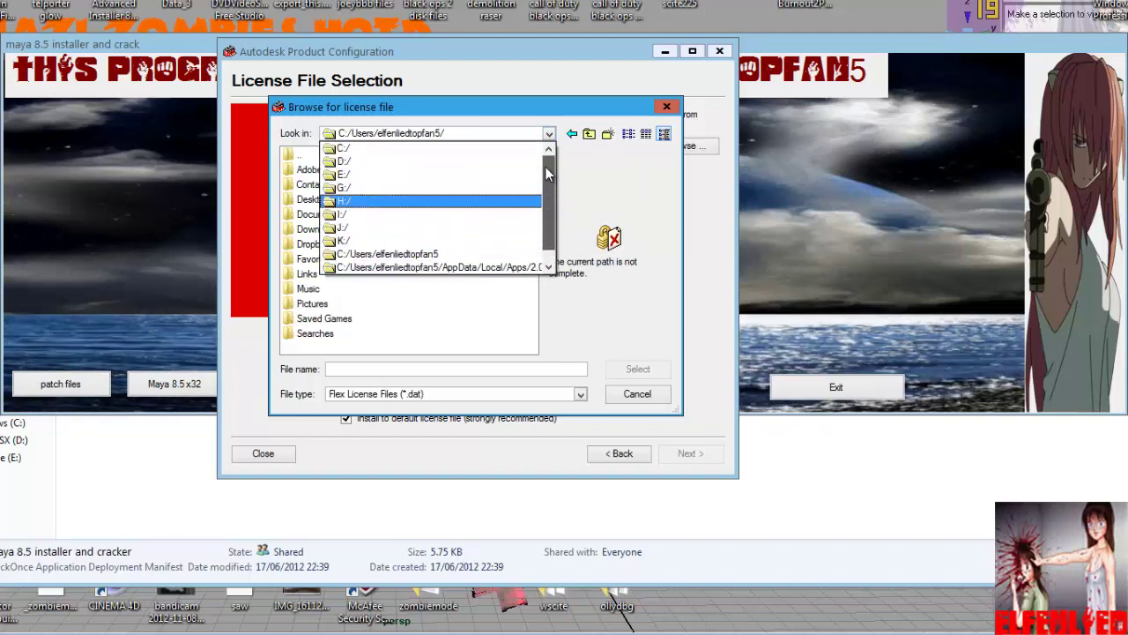
left_click(357, 148)
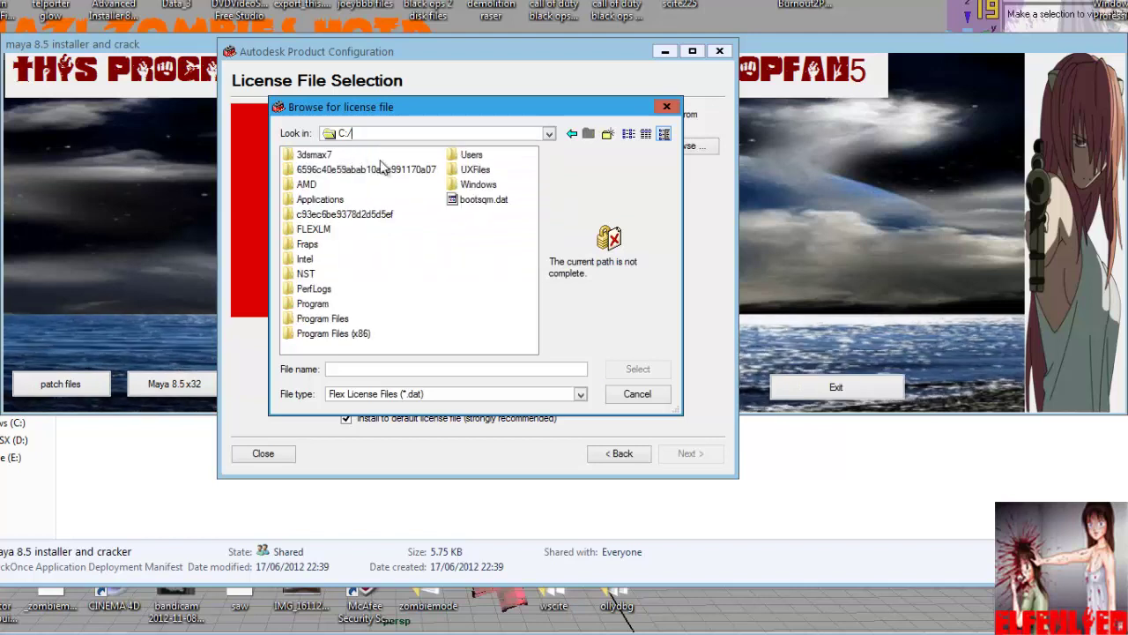
left_click(316, 230)
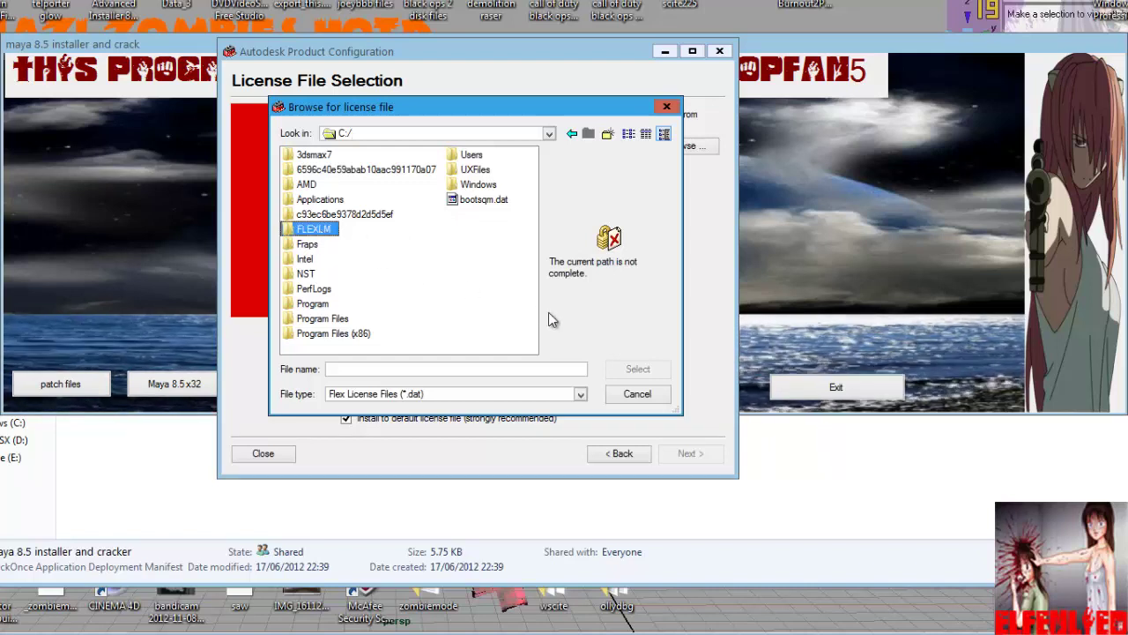
double_click(310, 230)
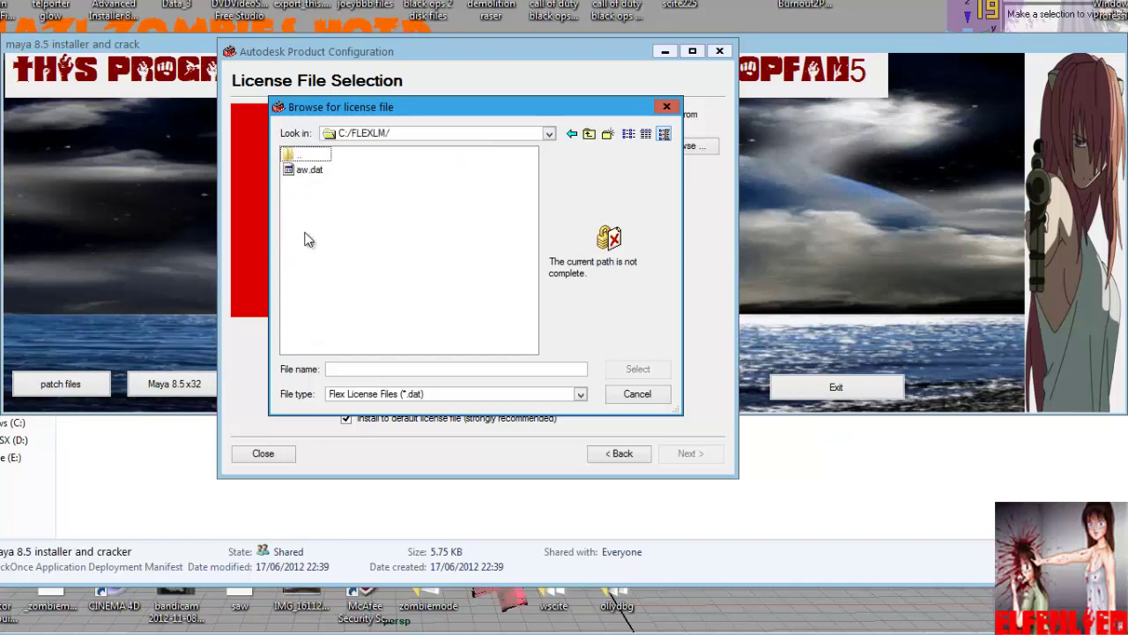
left_click(308, 171)
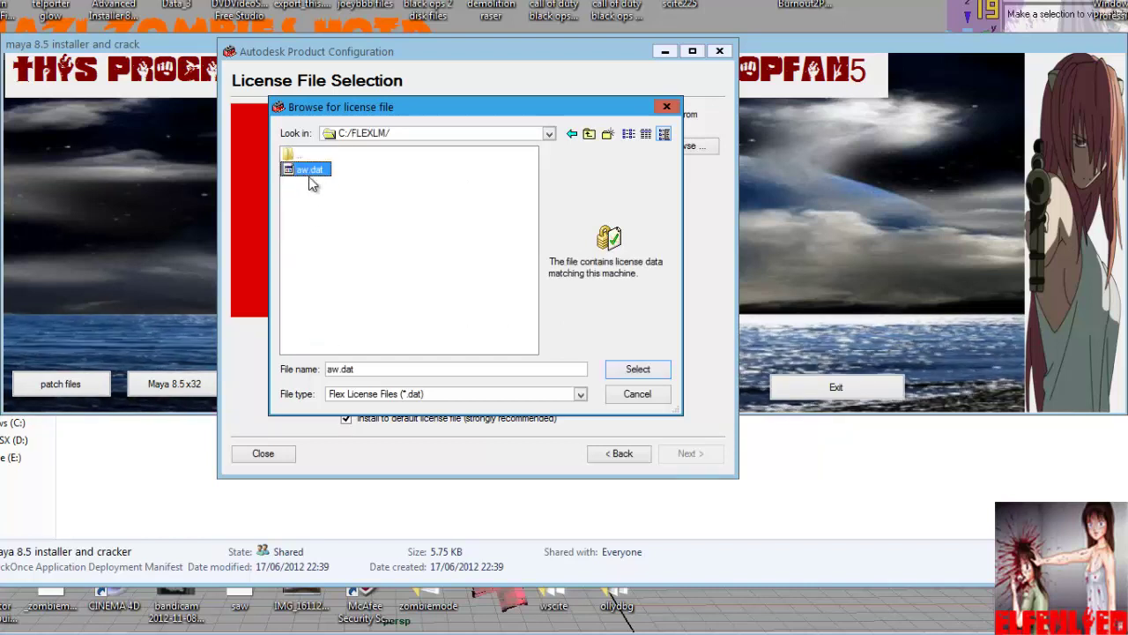
left_click(622, 369)
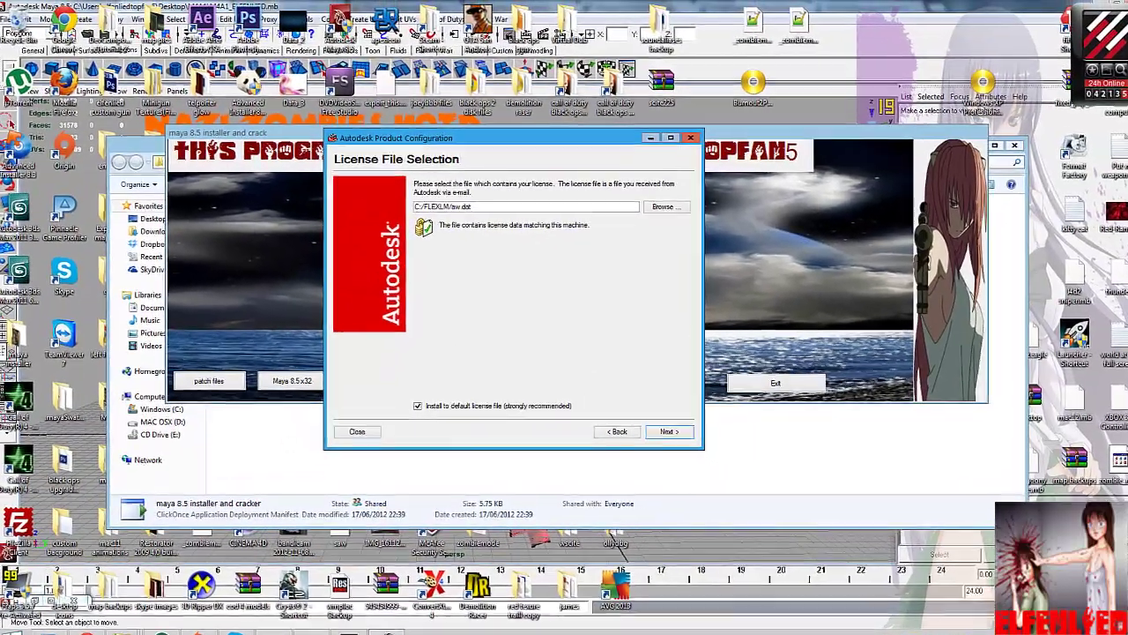
Open the FLEXLM folder on drive C in the file explorer and process the aw file with awkeygen
left_click(16, 623)
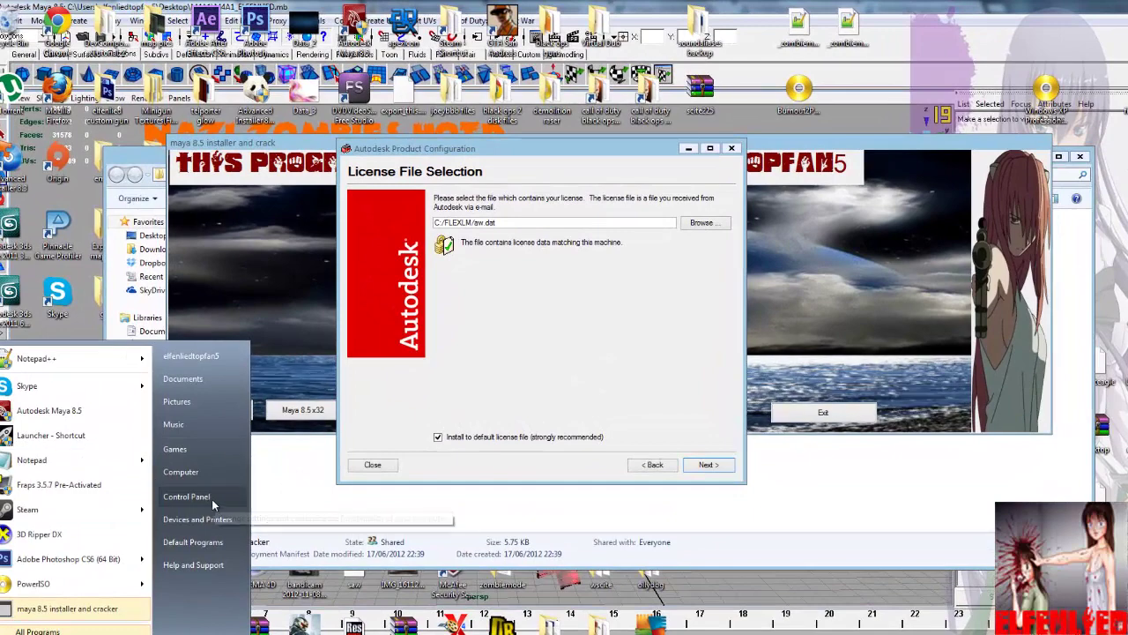
left_click(180, 471)
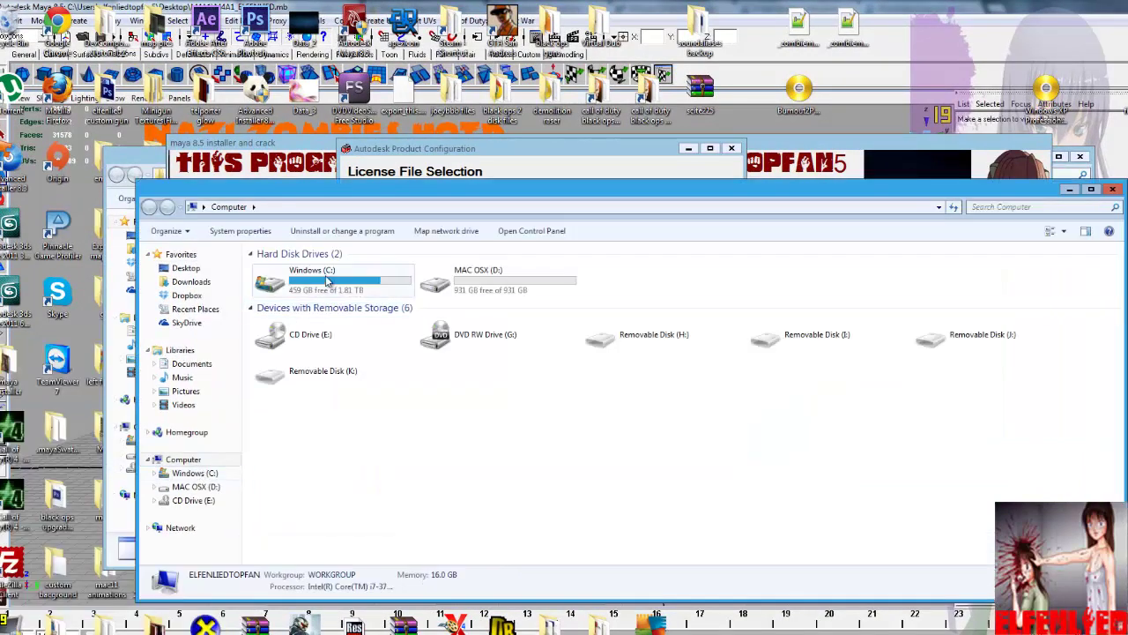
double_click(284, 280)
double_click(282, 351)
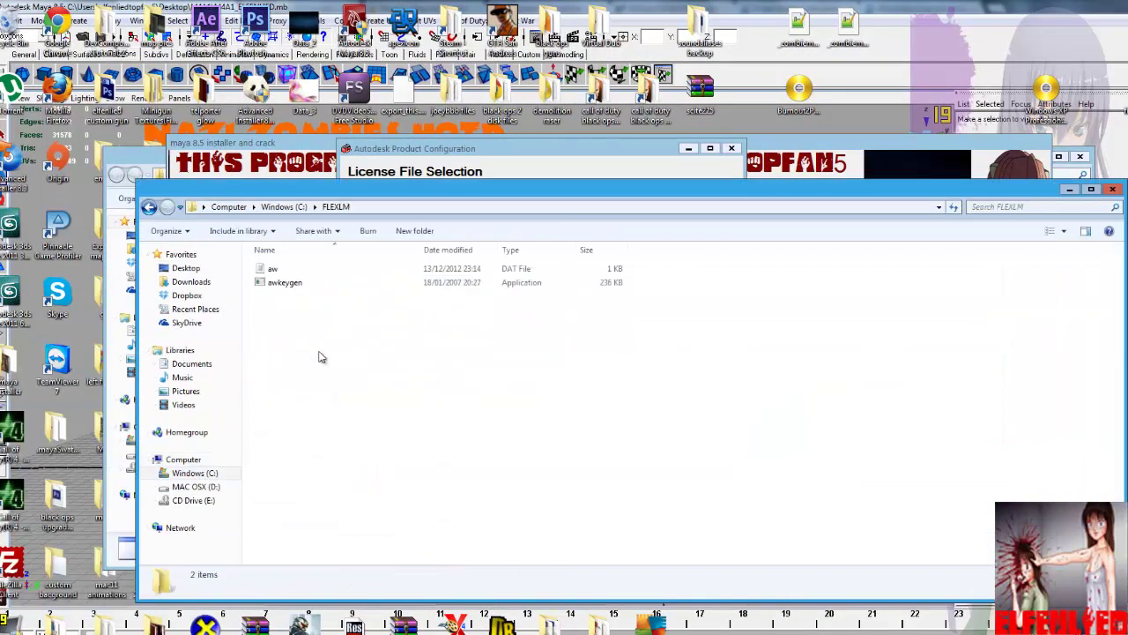
left_click(280, 270)
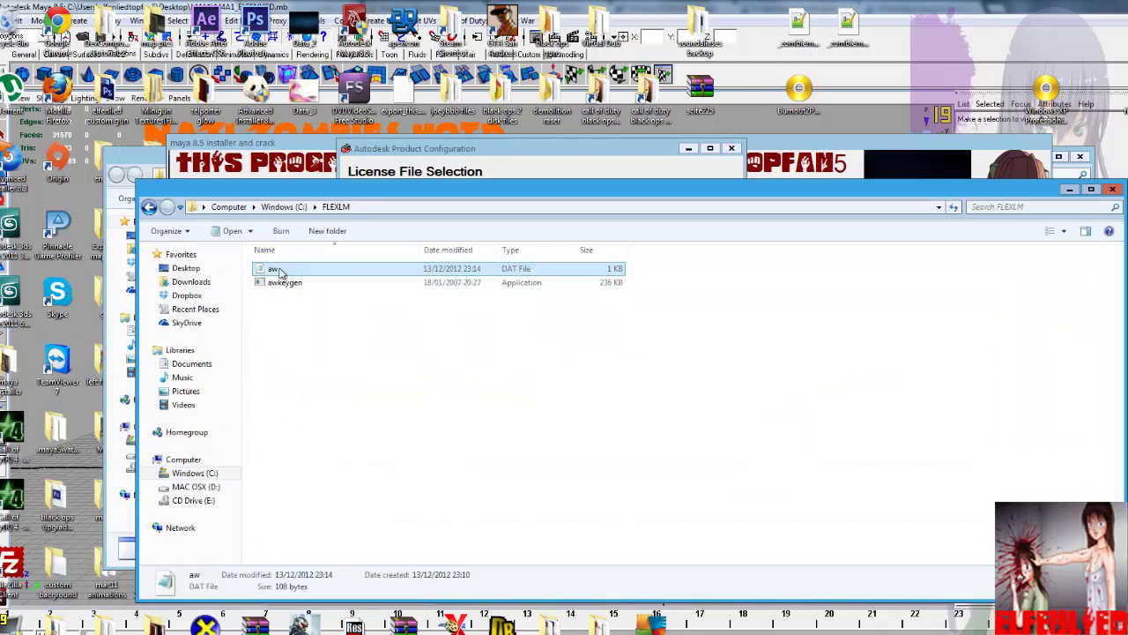
left_click_drag(280, 272, 291, 286)
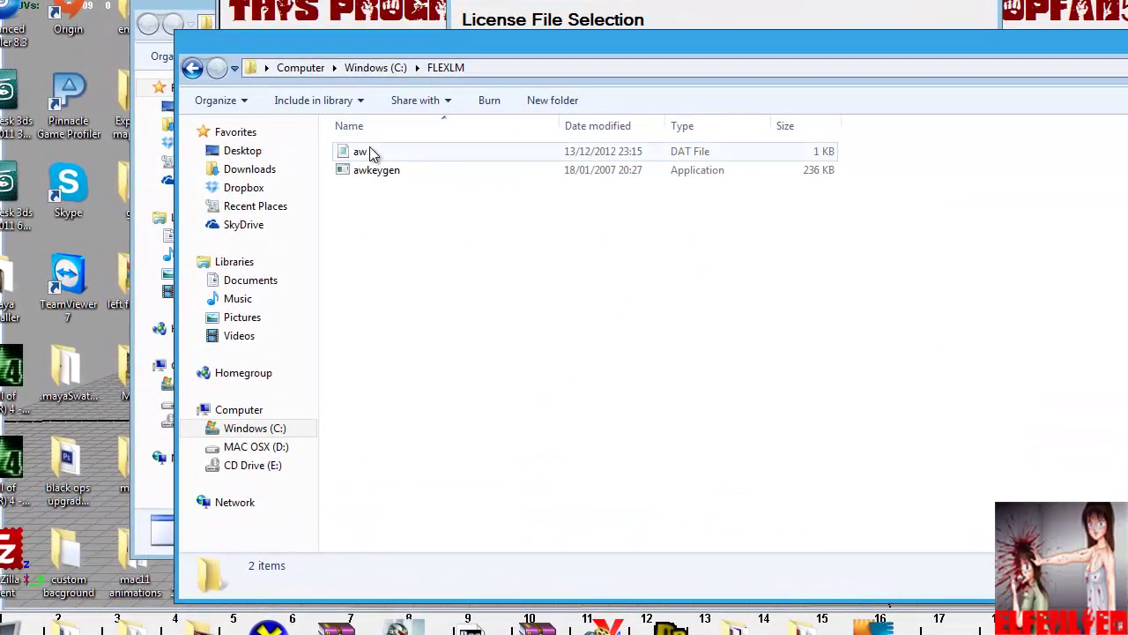
Open aw in Notepad, delete all lines above the FEATURE line, and save and close the file
double_click(273, 267)
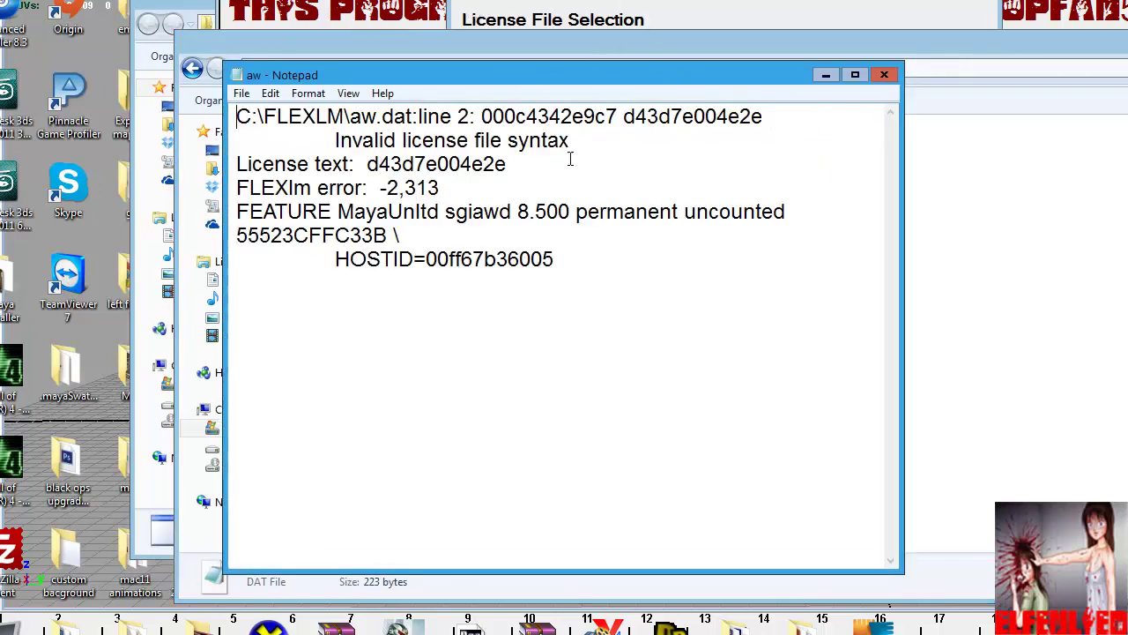
left_click_drag(470, 196, 238, 63)
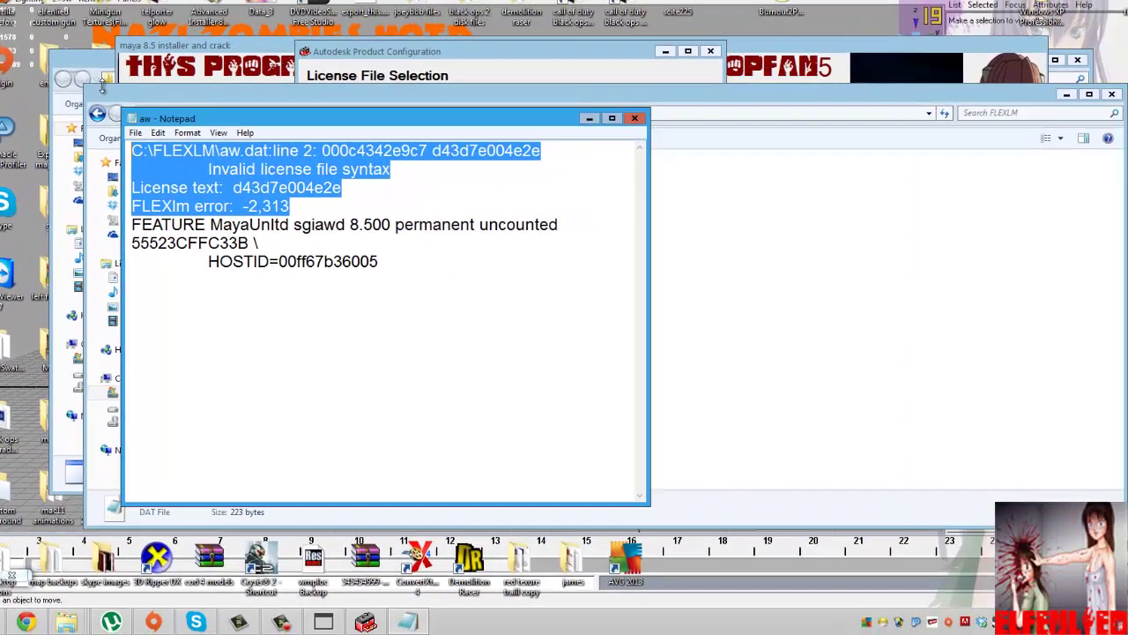
key("Delete")
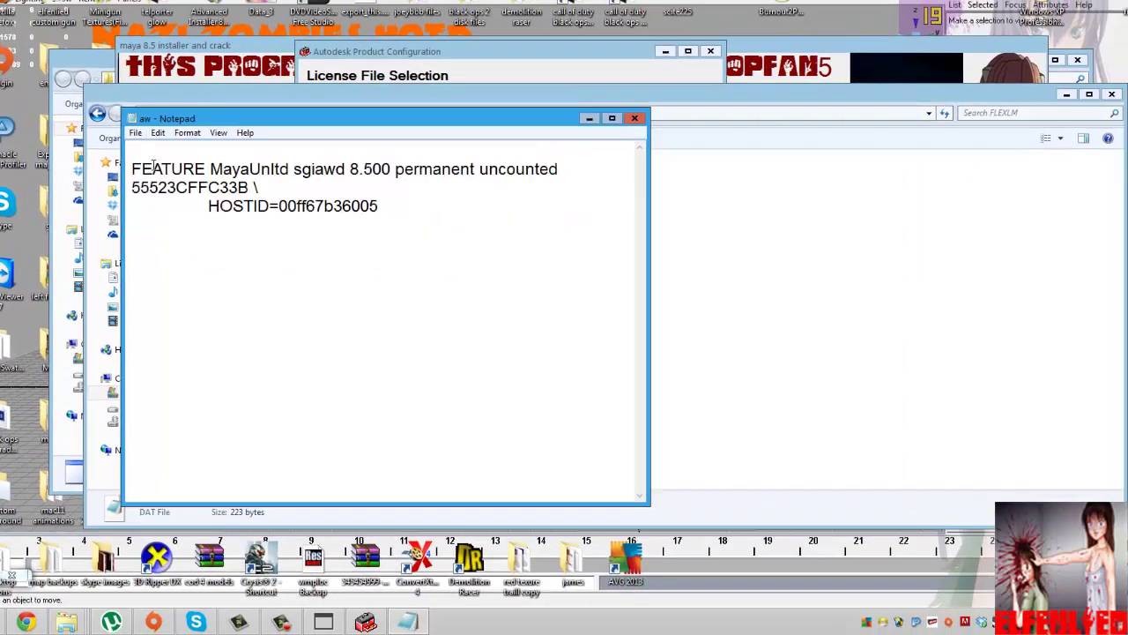
key("Delete")
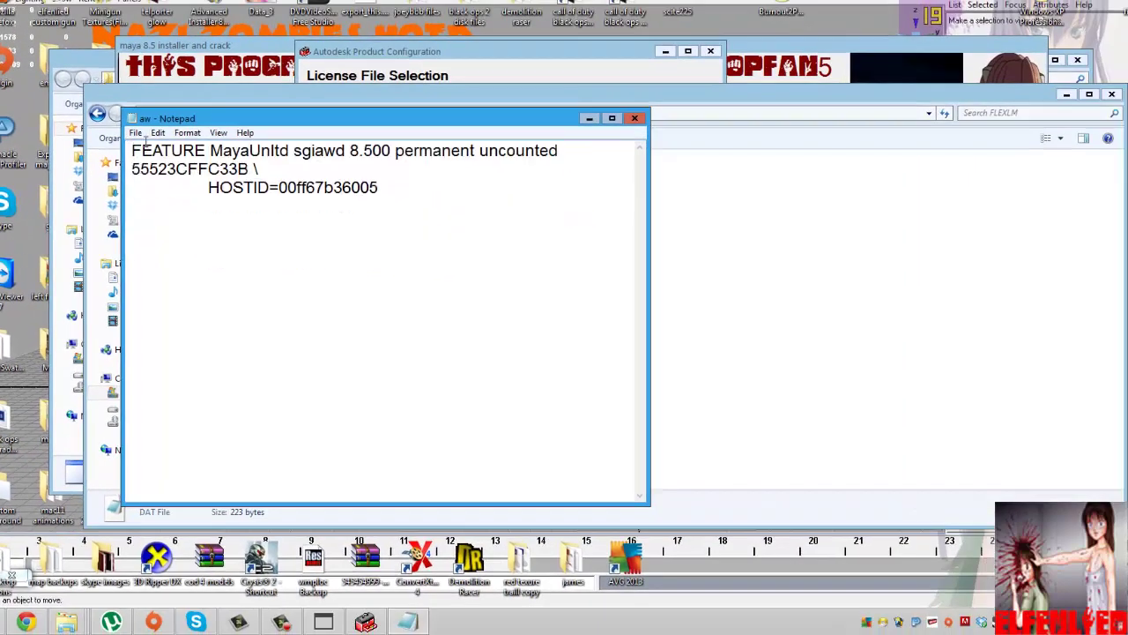
left_click(136, 133)
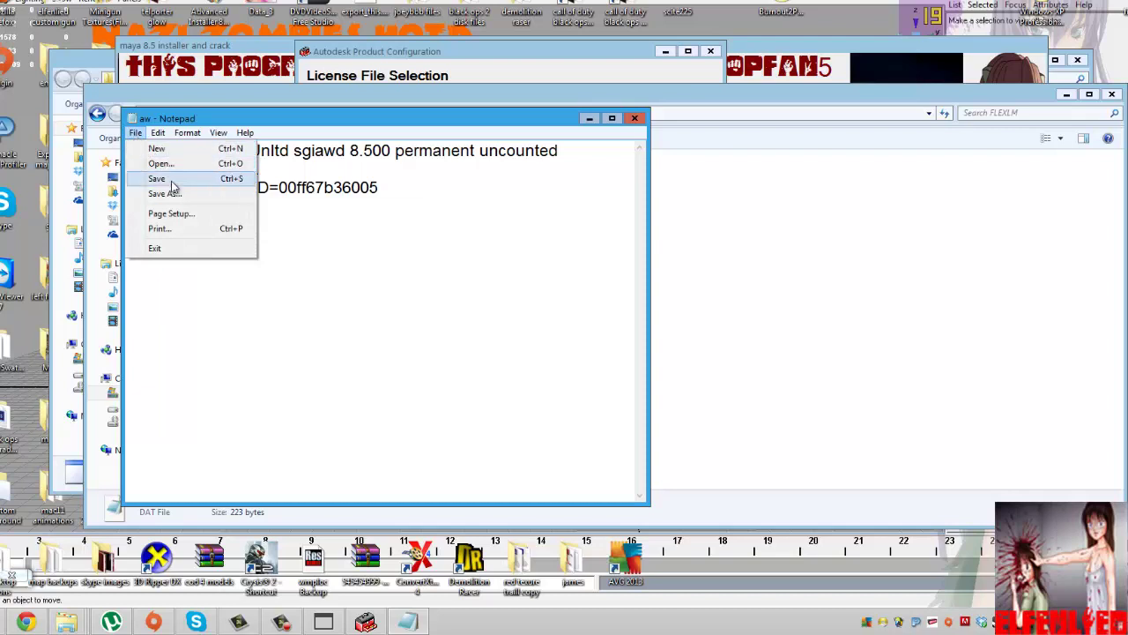
left_click(157, 179)
left_click(633, 118)
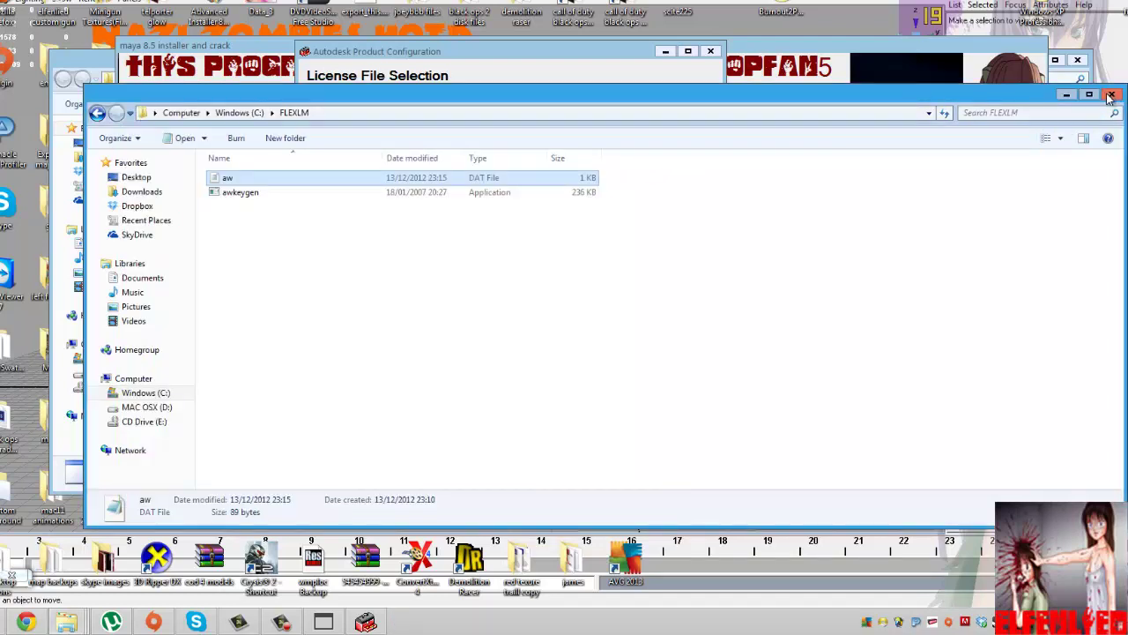
Minimize the FLEXLM folder window, install the license to the default file, and finish the wizard without launching Maya 8.5
left_click_drag(1011, 102, 928, 227)
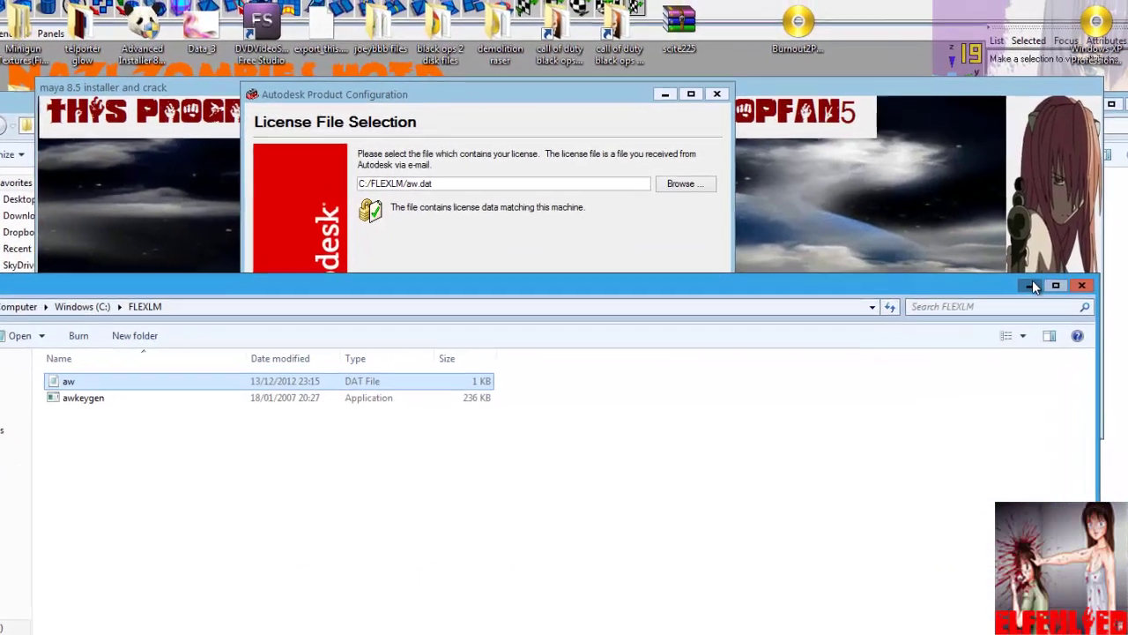
left_click(1030, 217)
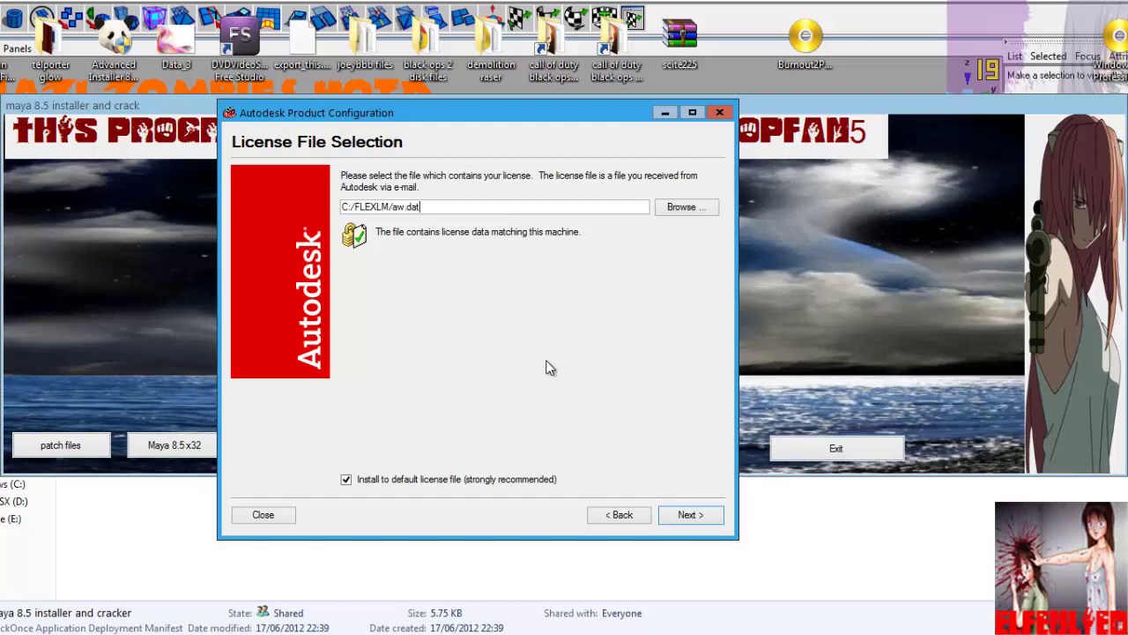
left_click(690, 519)
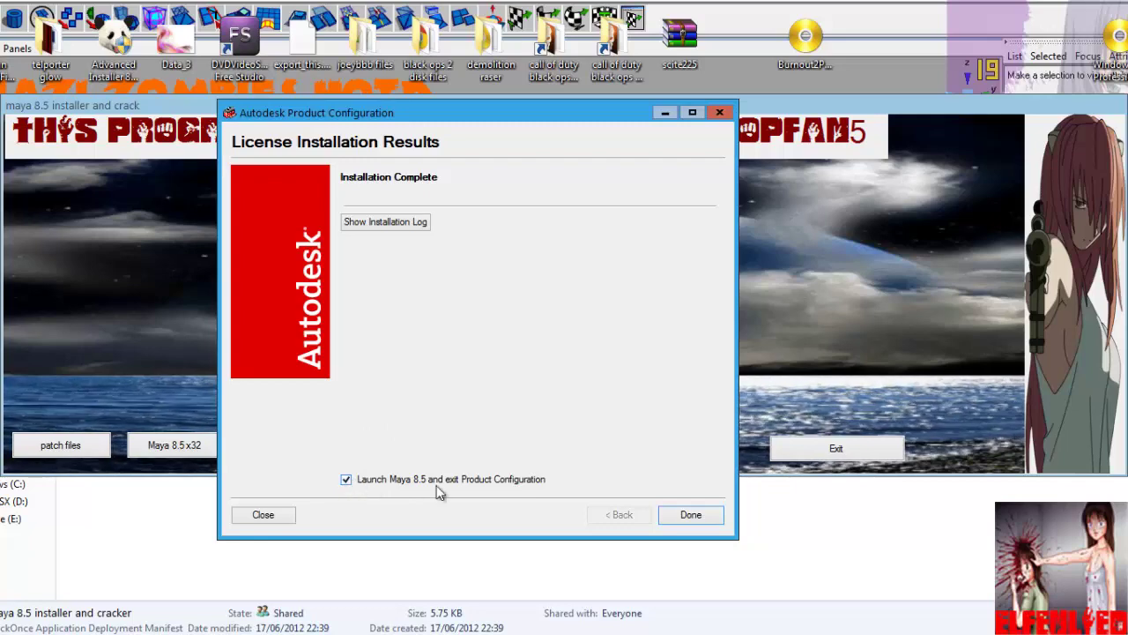
left_click(345, 480)
left_click(695, 516)
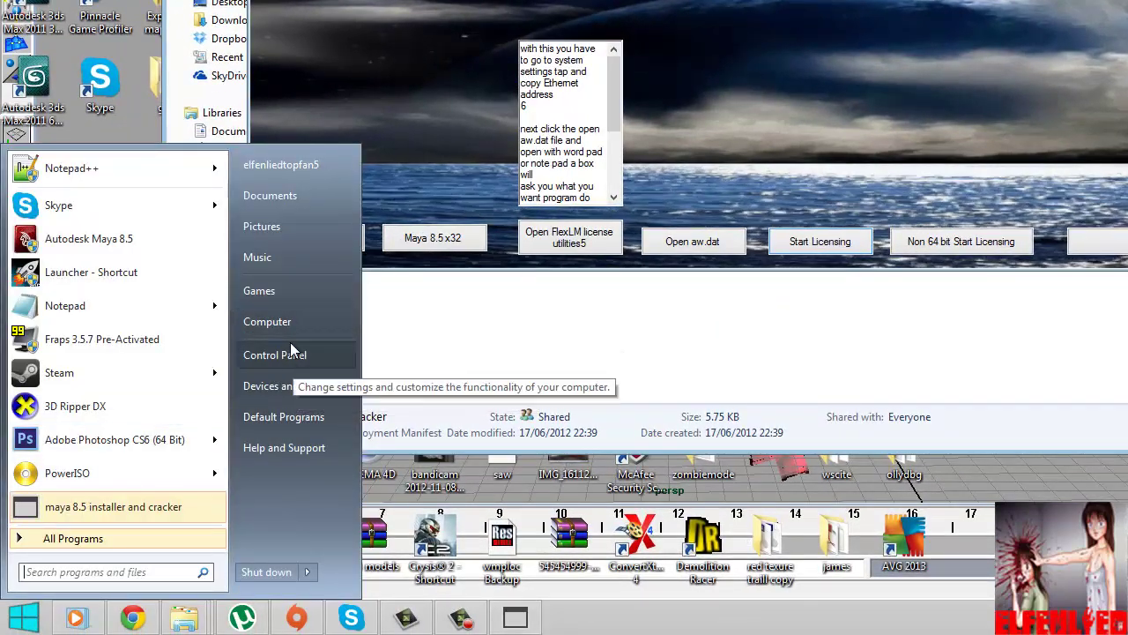
Return to the FLEXLM folder, process the aw1 file with awkeygen, and open it in Notepad
left_click(291, 326)
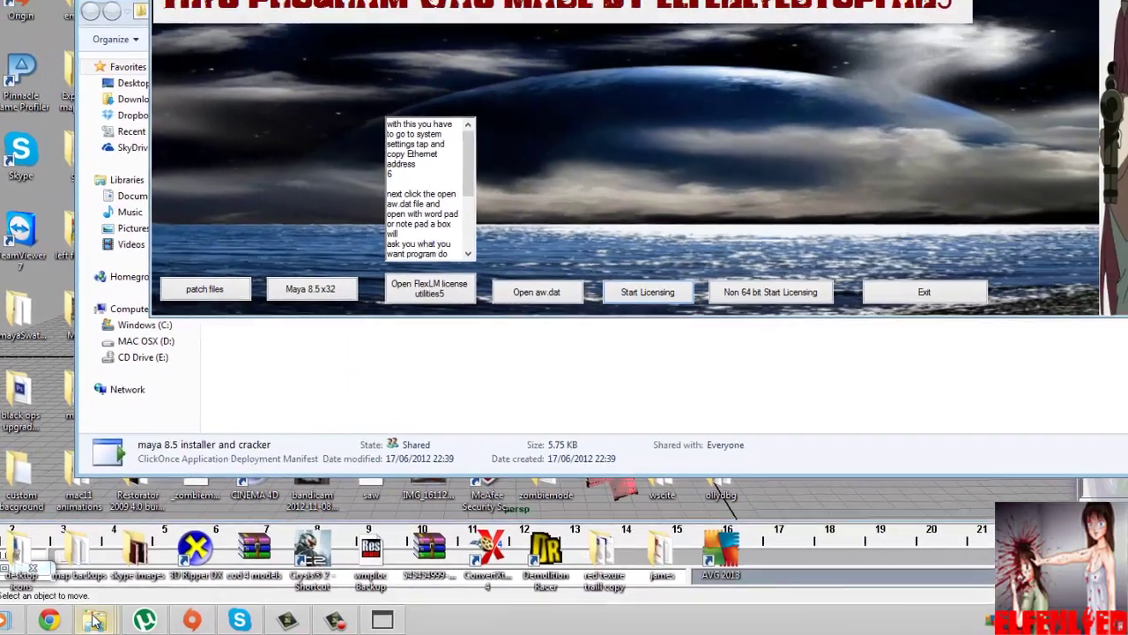
mouse_move(187, 618)
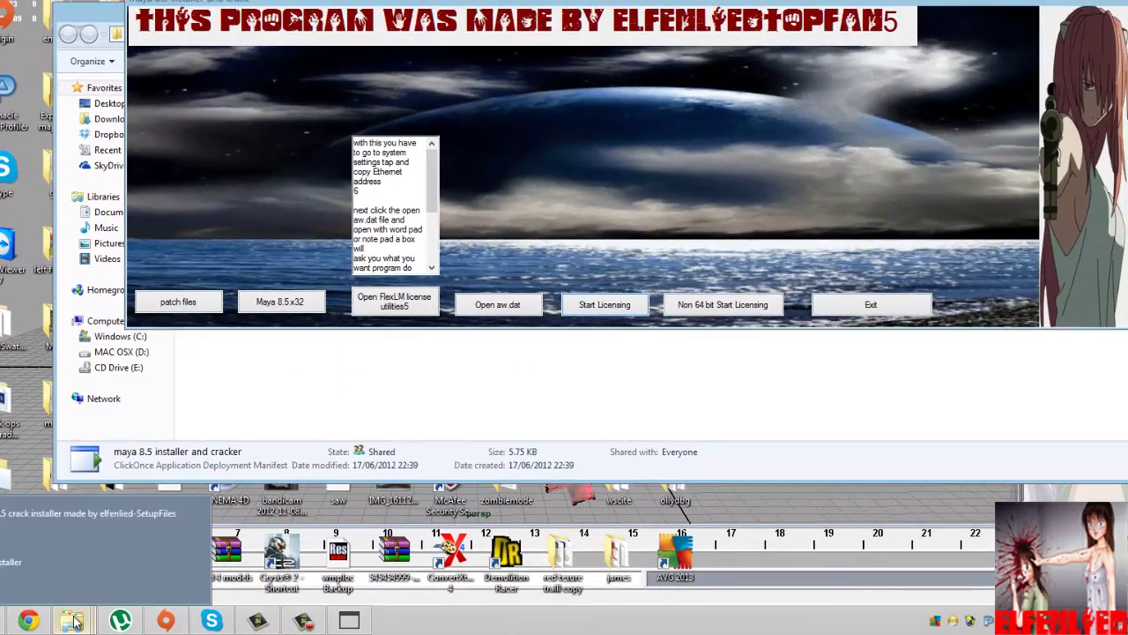
left_click(88, 537)
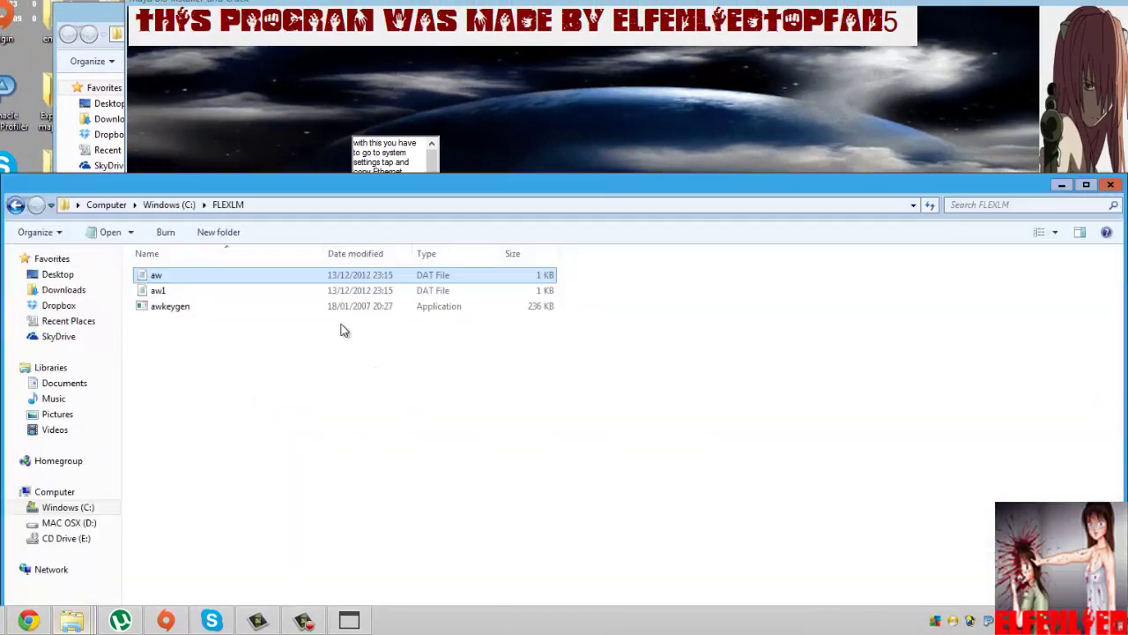
left_click(171, 292)
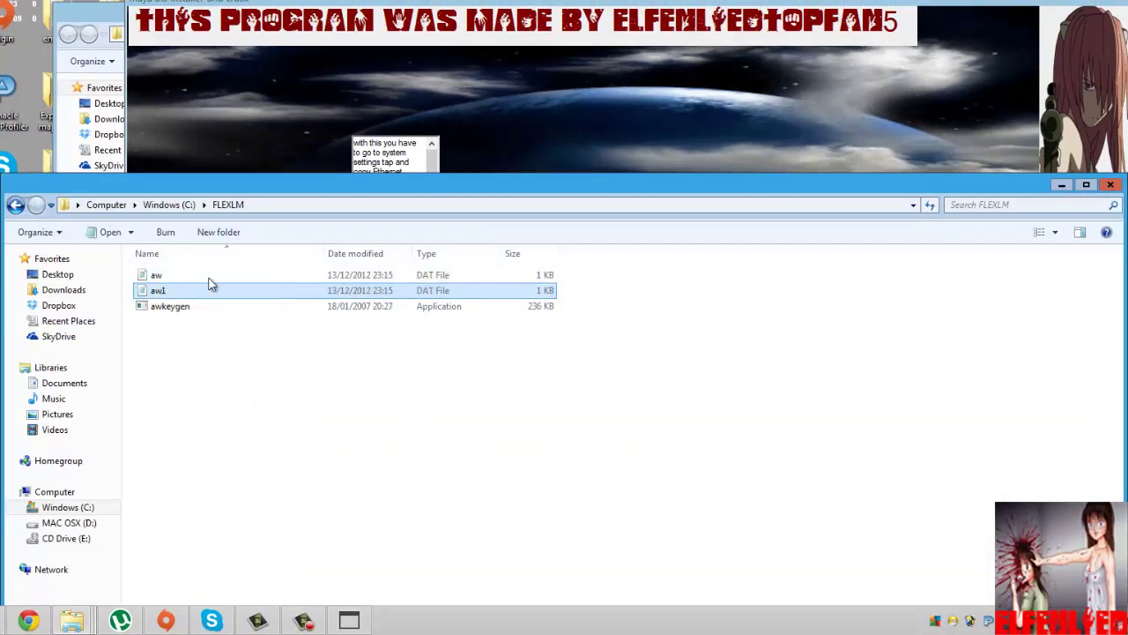
key("ctrl+a")
left_click_drag(161, 293, 172, 307)
left_click(171, 294)
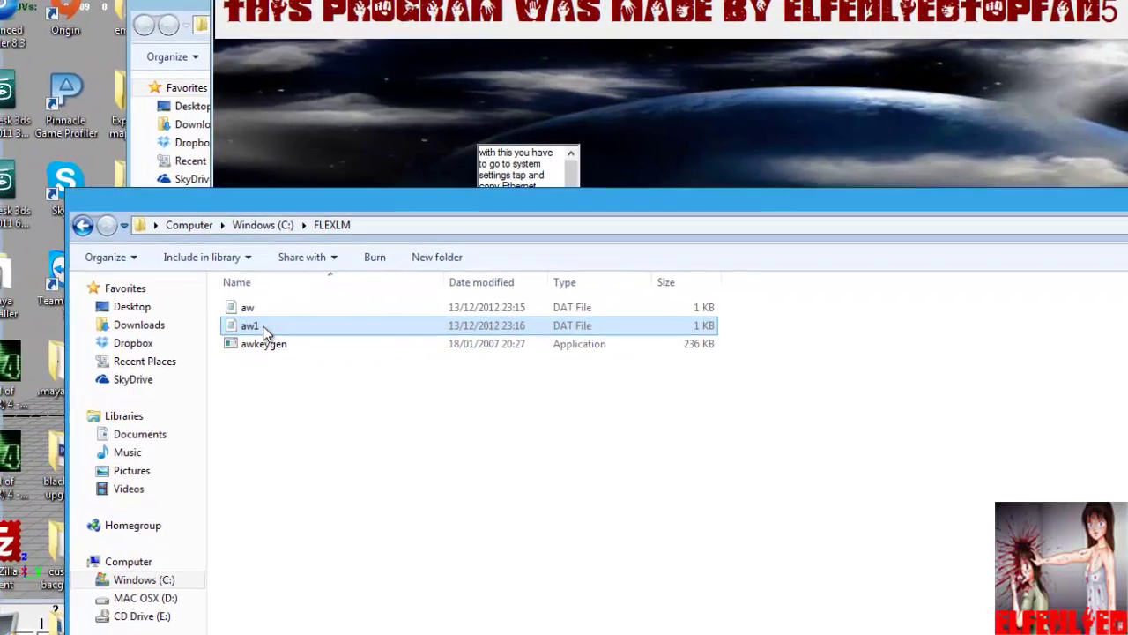
double_click(265, 327)
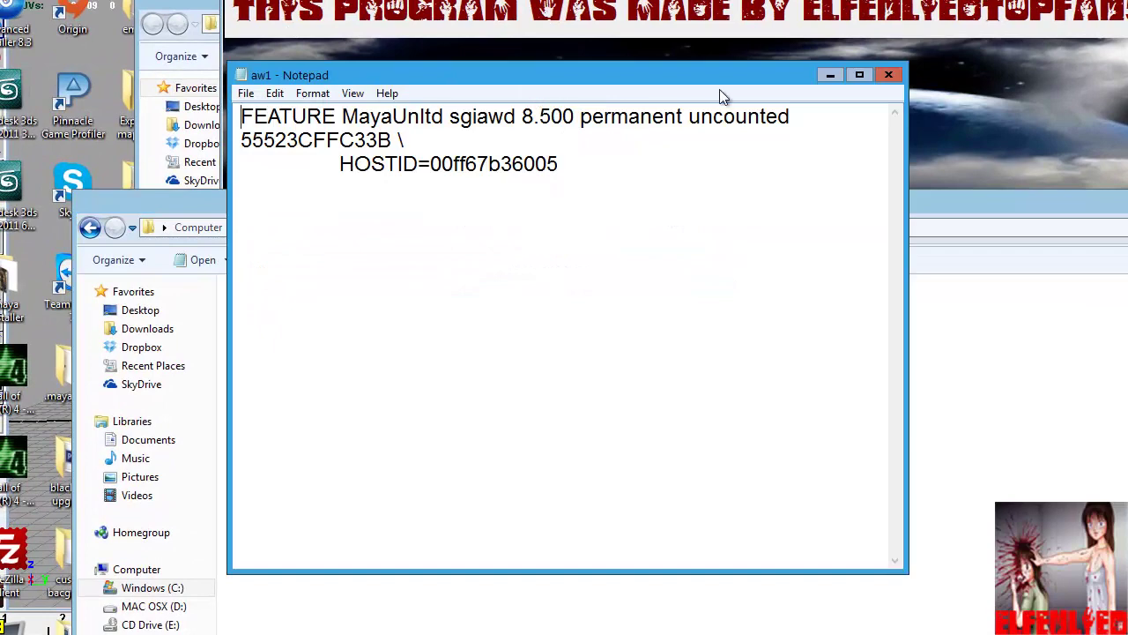
Close the aw1 file and the Maya 8.5 installer application, and minimize the maya installer folder window
left_click(890, 76)
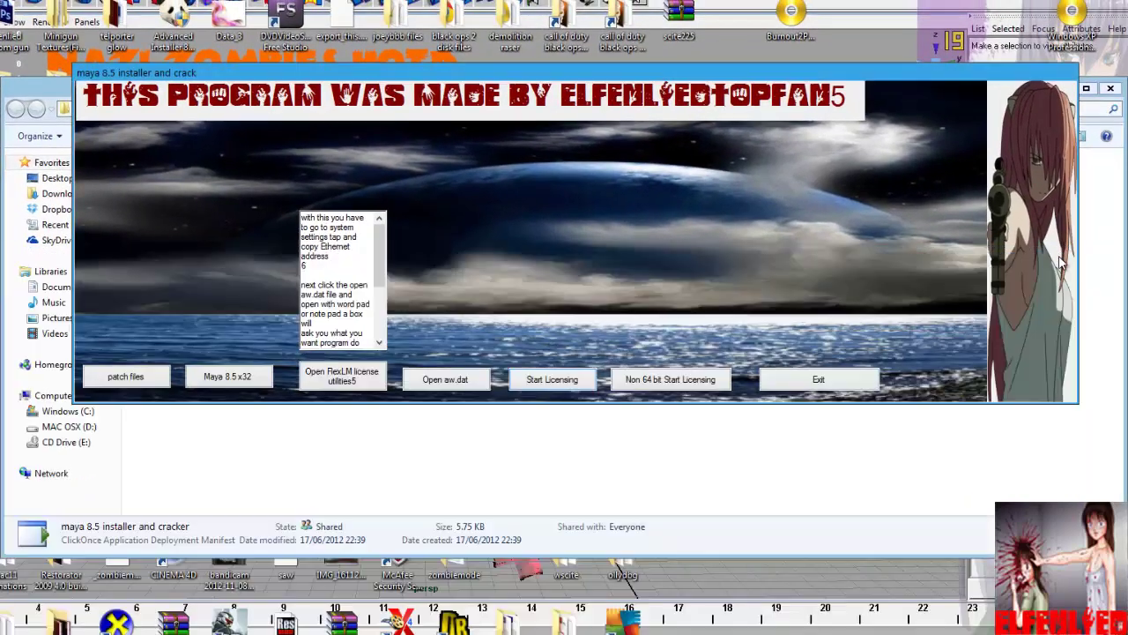
left_click(816, 380)
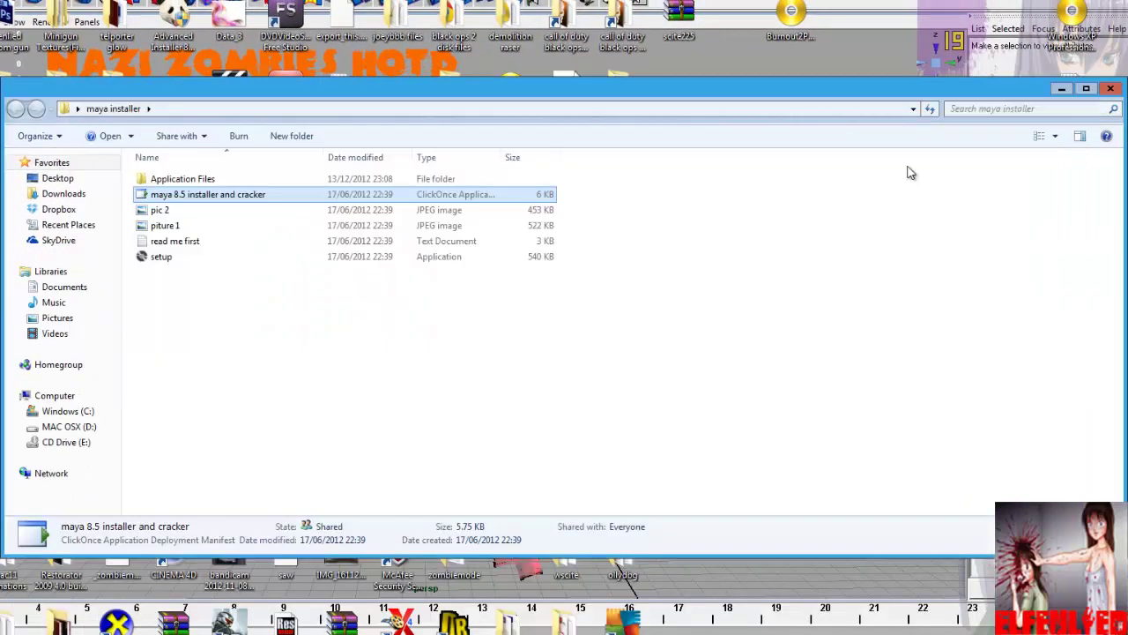
left_click(529, 300)
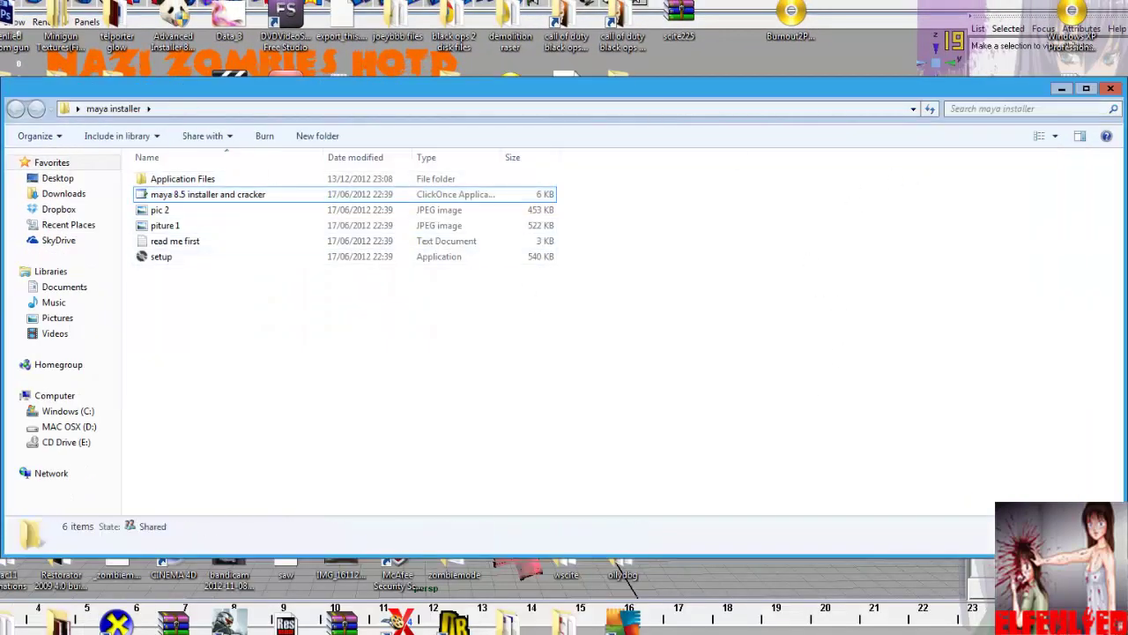
left_click(1062, 88)
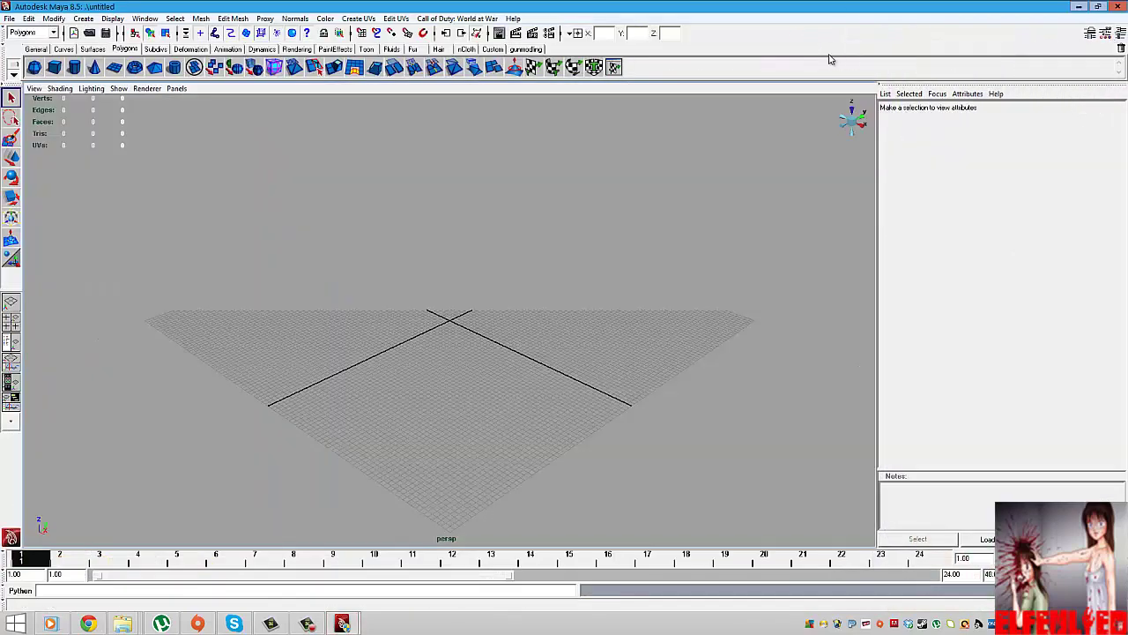
left_click(432, 18)
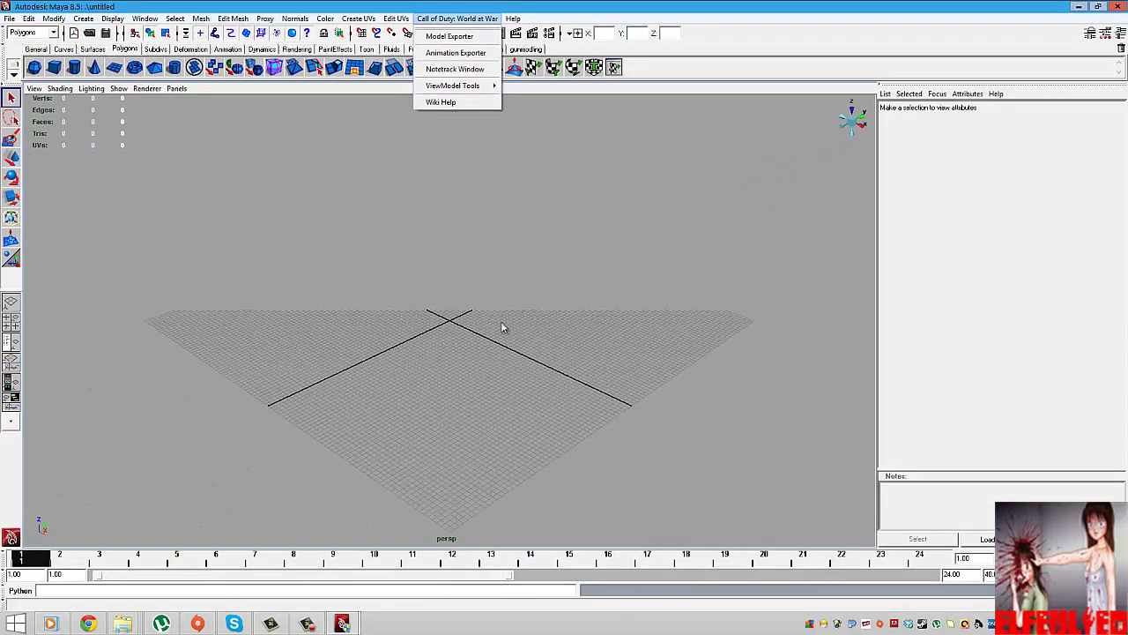
left_click(493, 352)
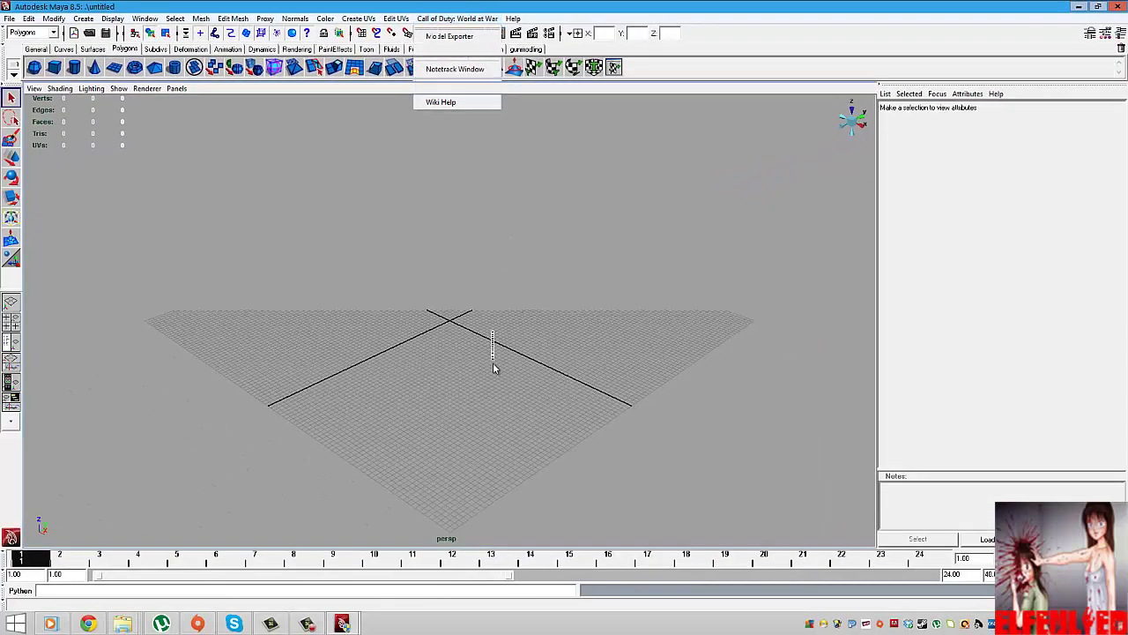
right_click(492, 333)
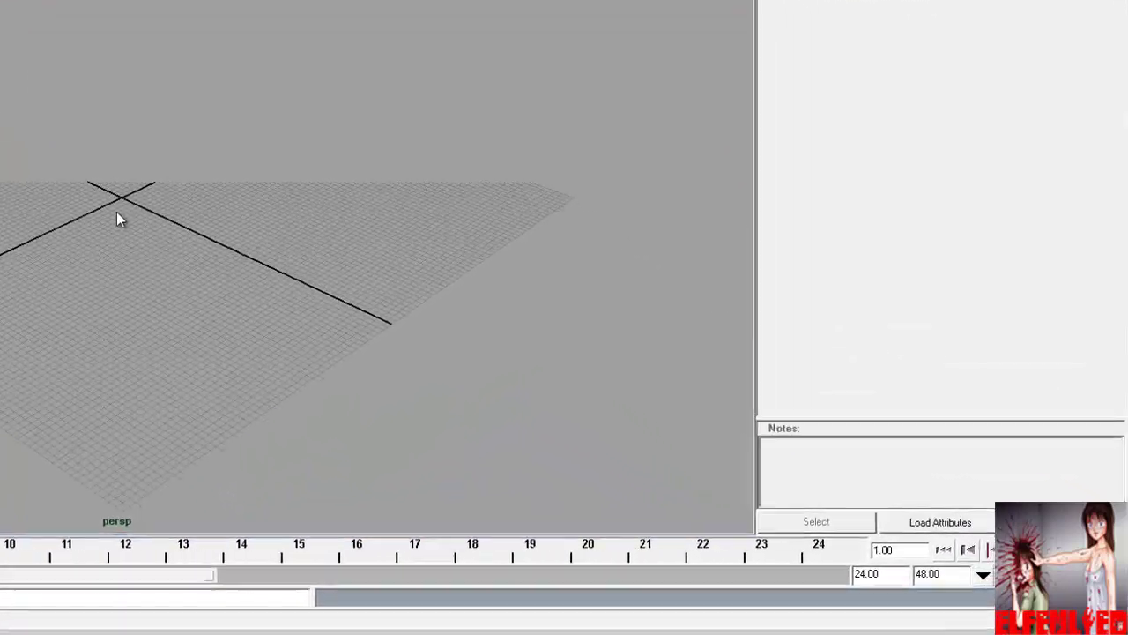
left_click_drag(361, 349, 361, 349)
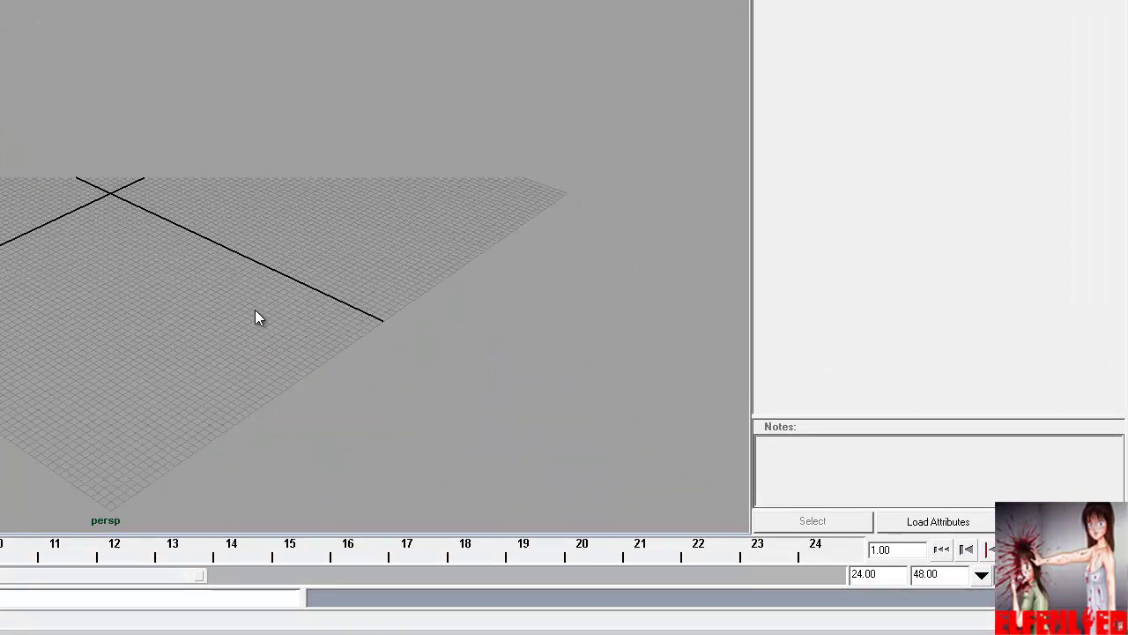